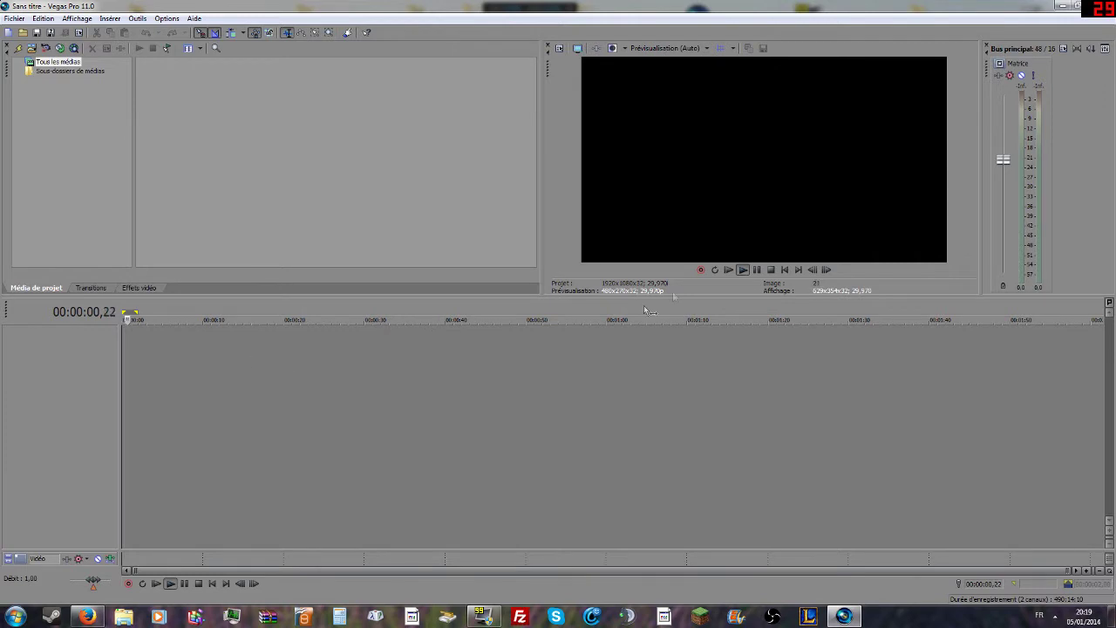
click(755, 269)
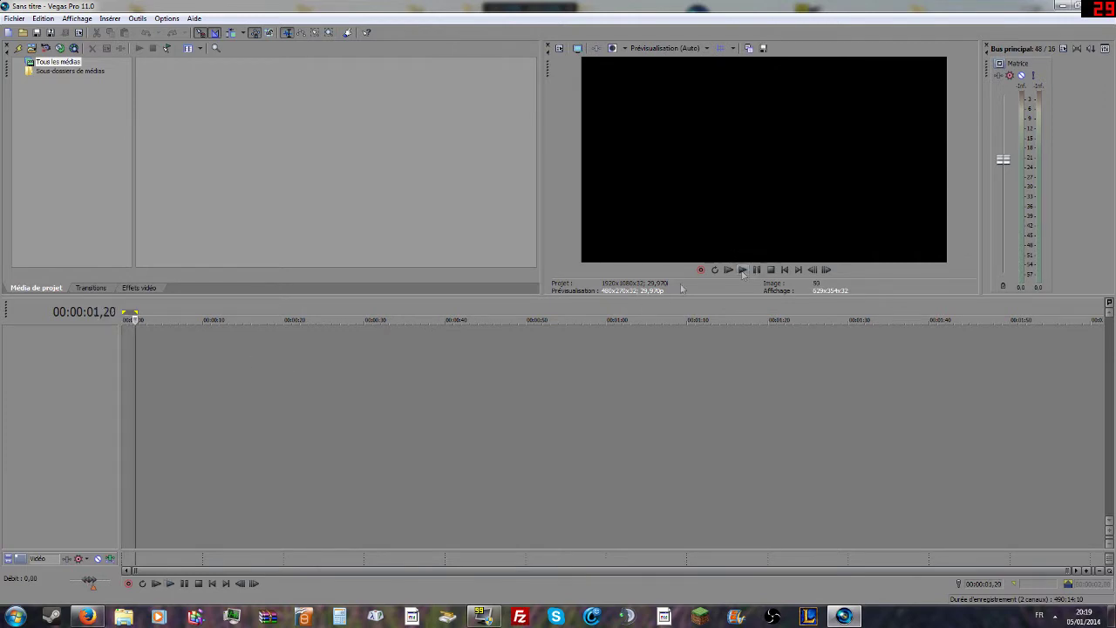
click(123, 418)
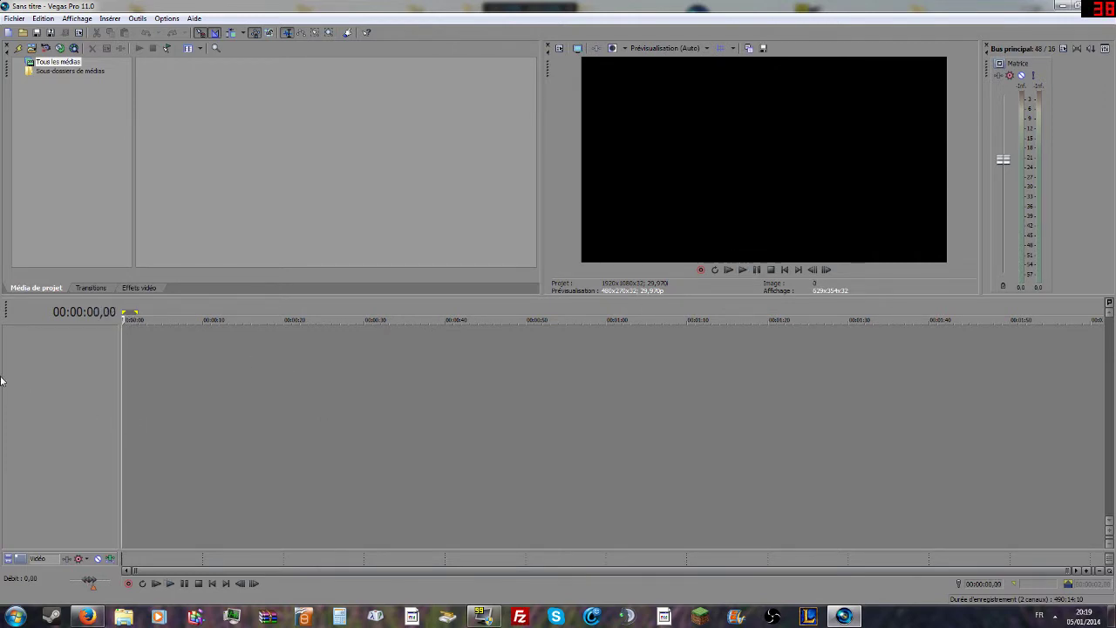
Open the video file 6 from the Plinter Cell blacklist vidéo folder, fit it to the timeline and return to its start
click(22, 17)
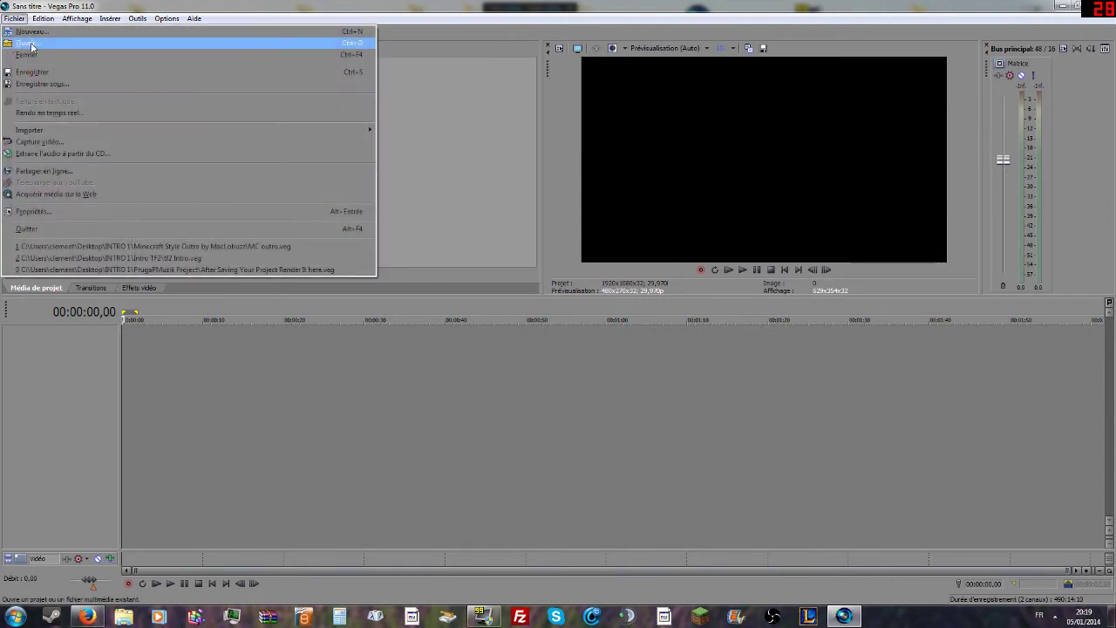
click(34, 45)
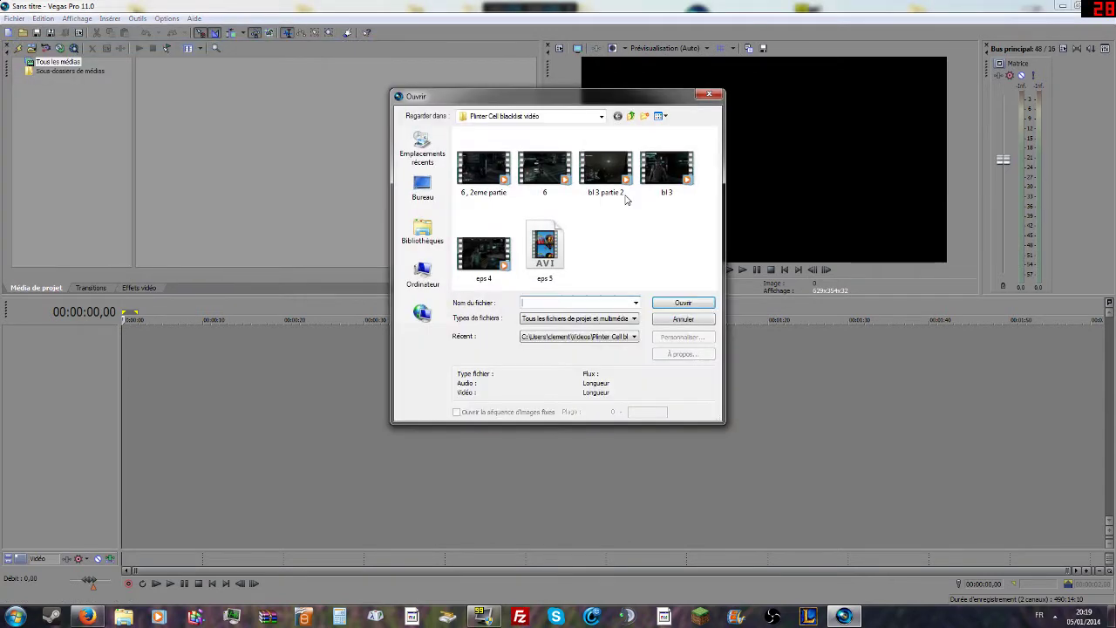
double_click(543, 179)
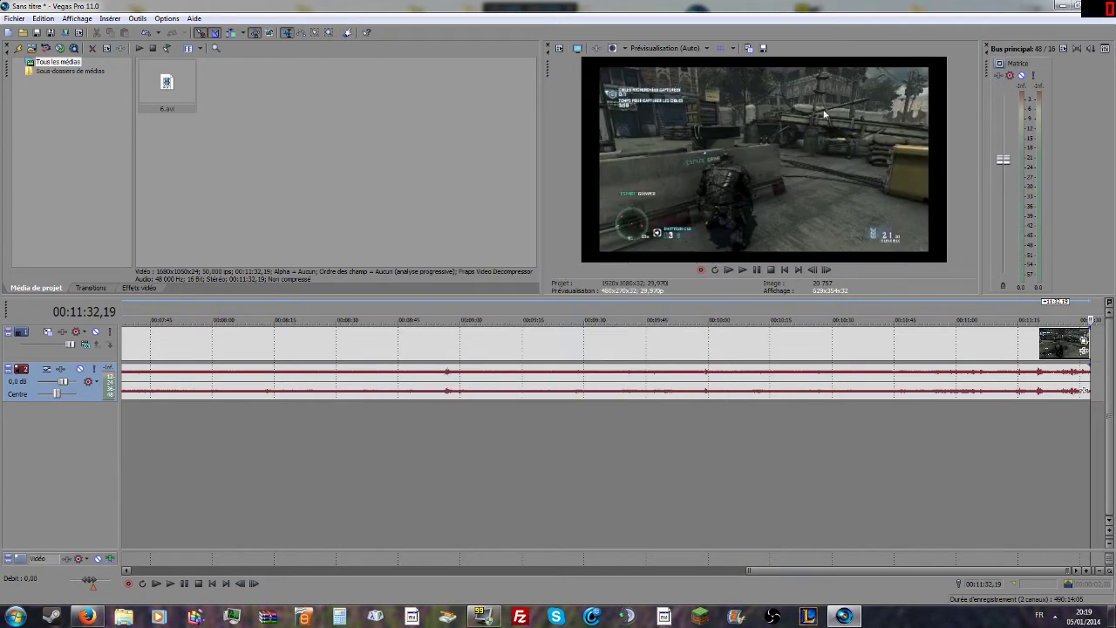
double_click(153, 569)
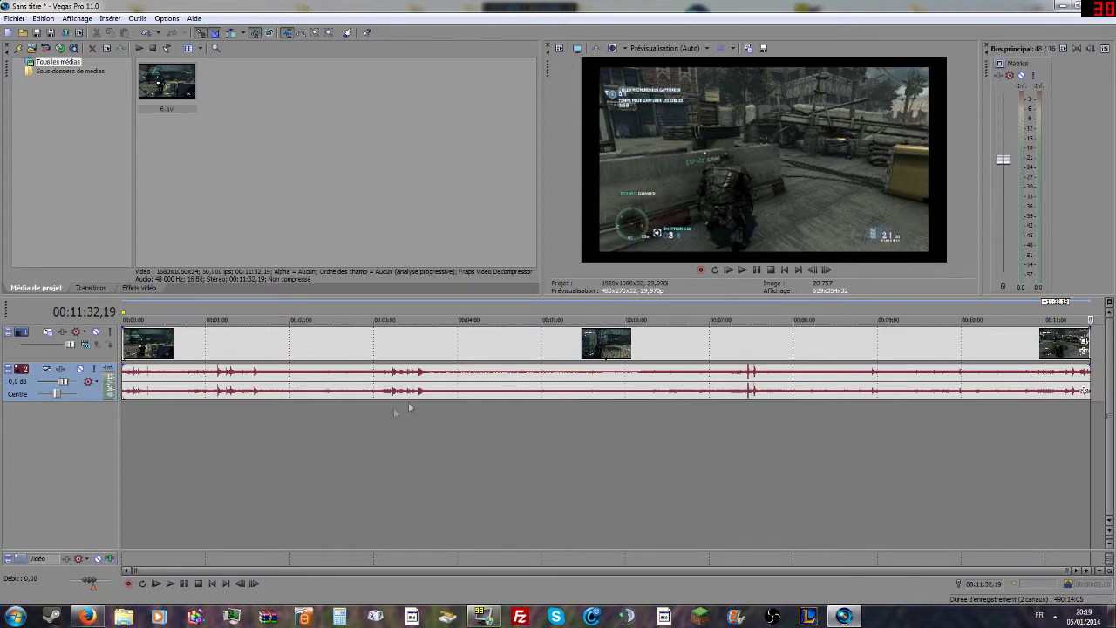
key(ctrl+Home)
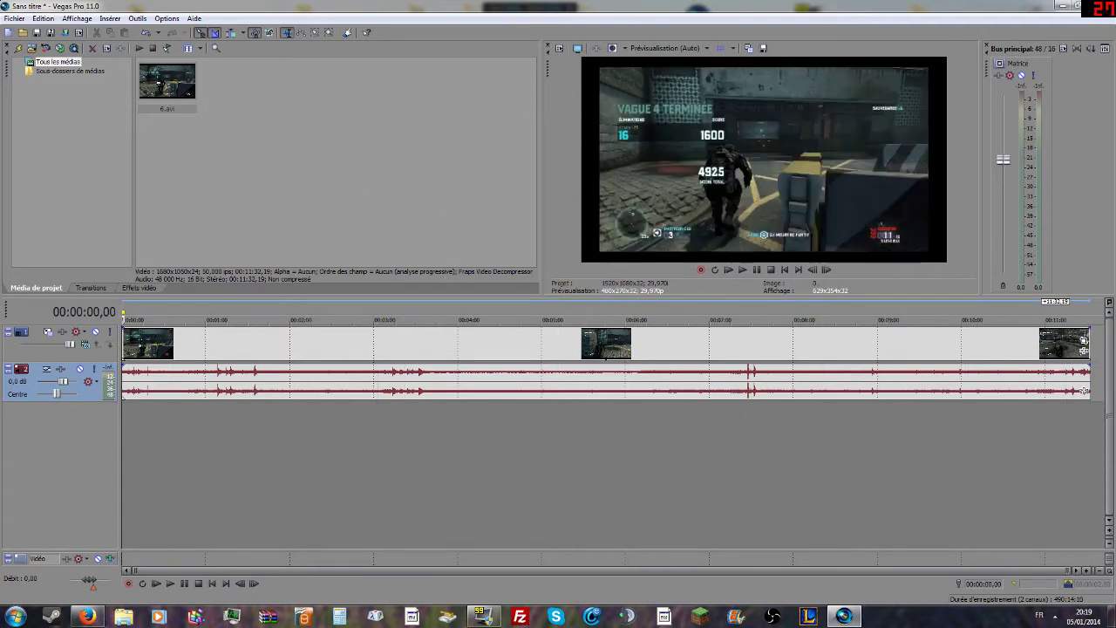
Inspect the clip's picture at several points along the timeline, including its start and end
drag(394, 441, 410, 441)
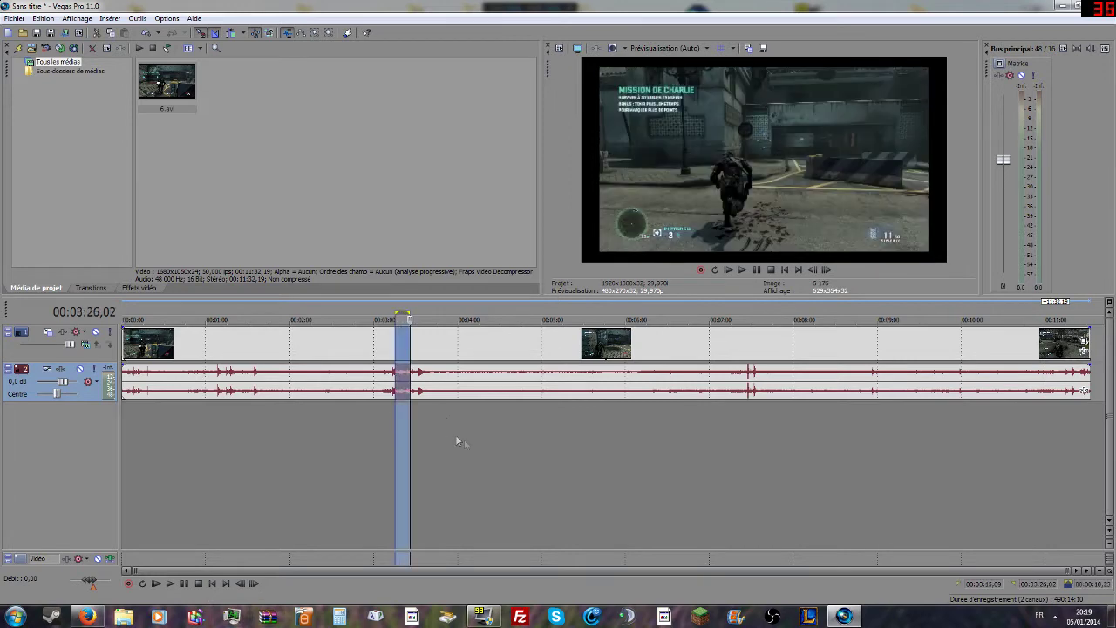
click(411, 423)
click(791, 392)
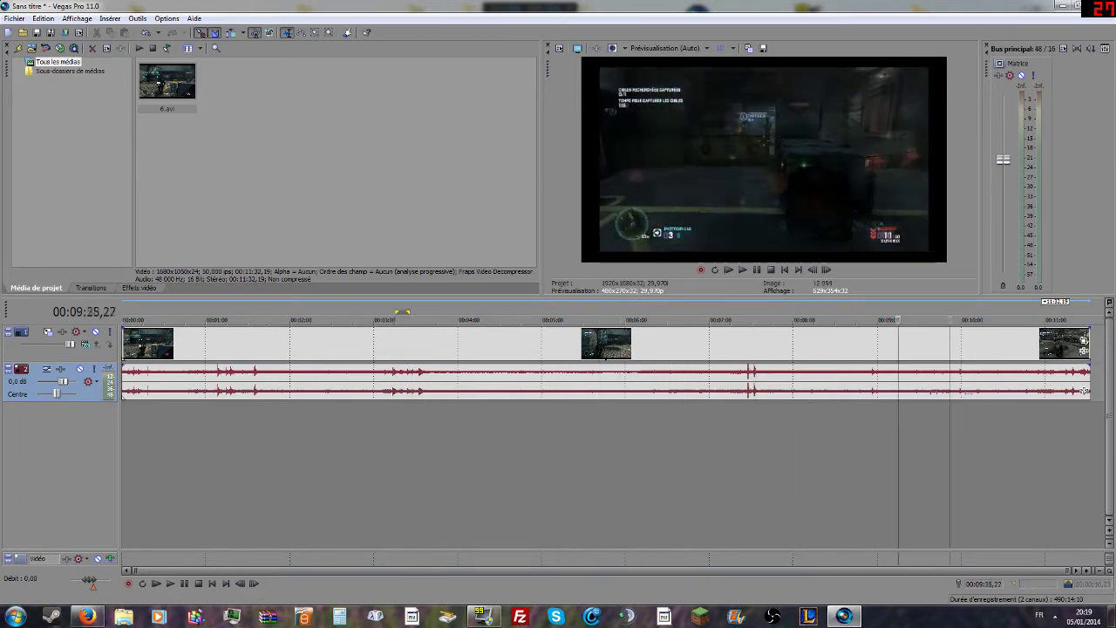
click(978, 385)
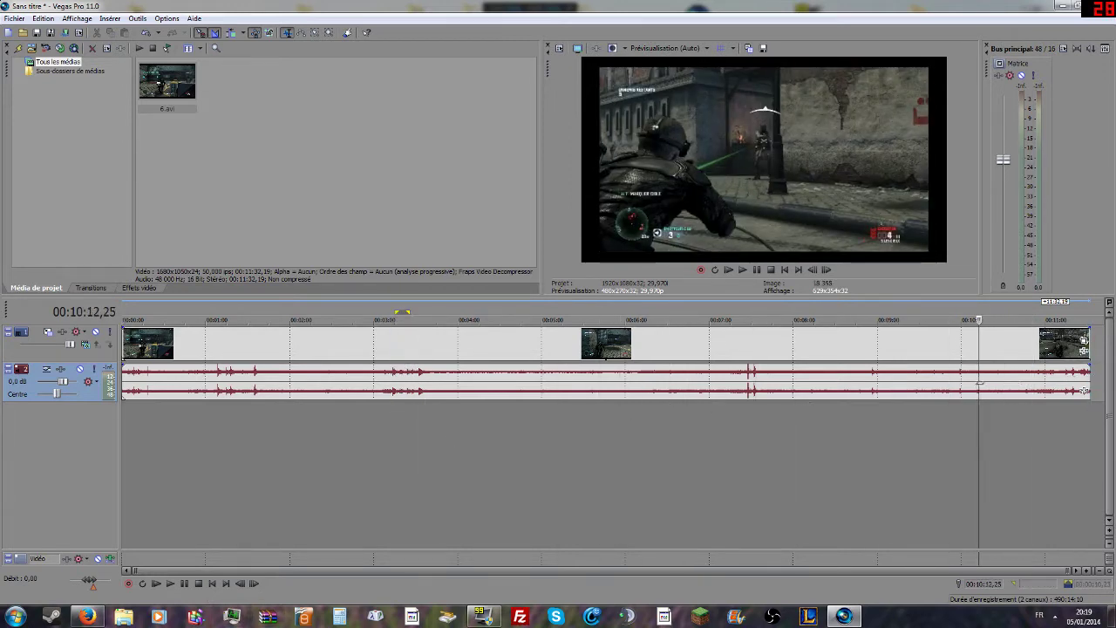
click(621, 385)
key(Home)
key(End)
key(Home)
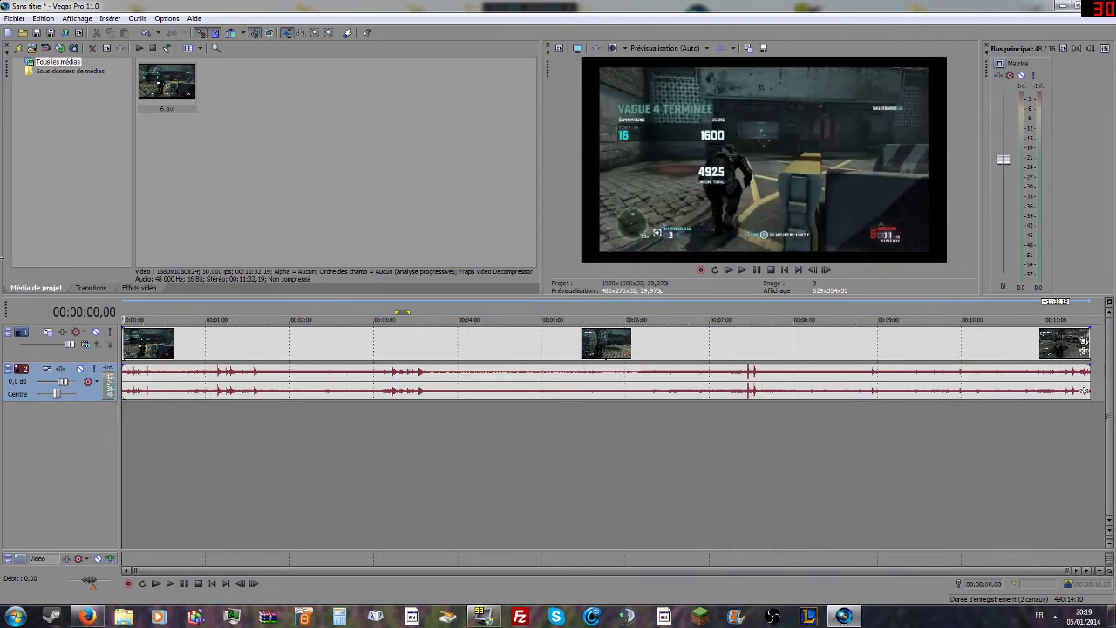
key(End)
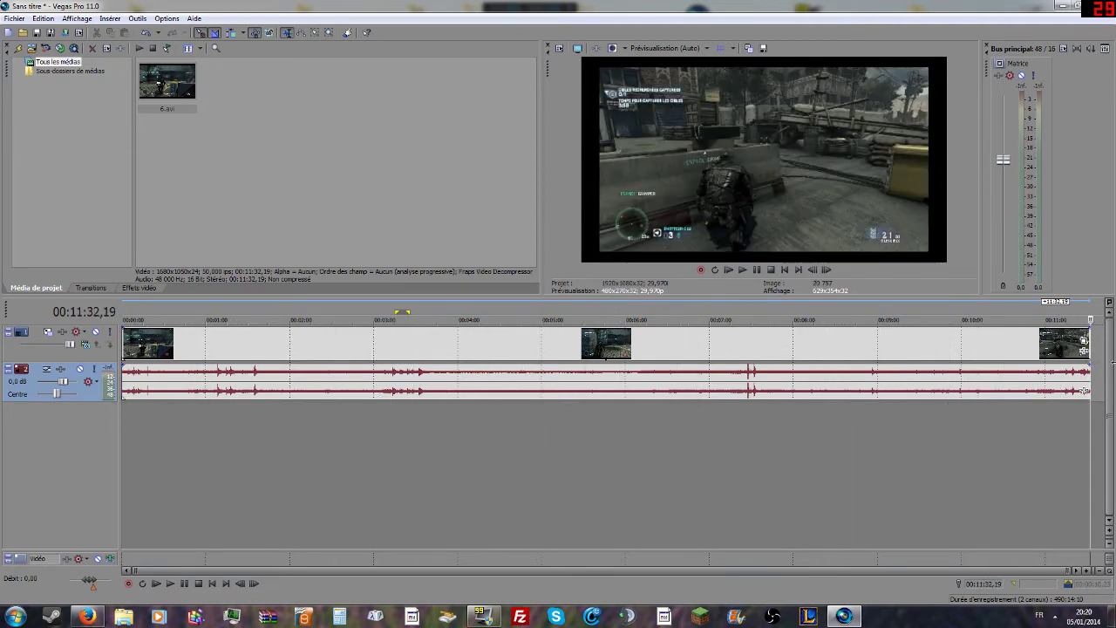
Set the source's keep-proportions option to Non in the clip's pan/crop settings and close them
click(1084, 342)
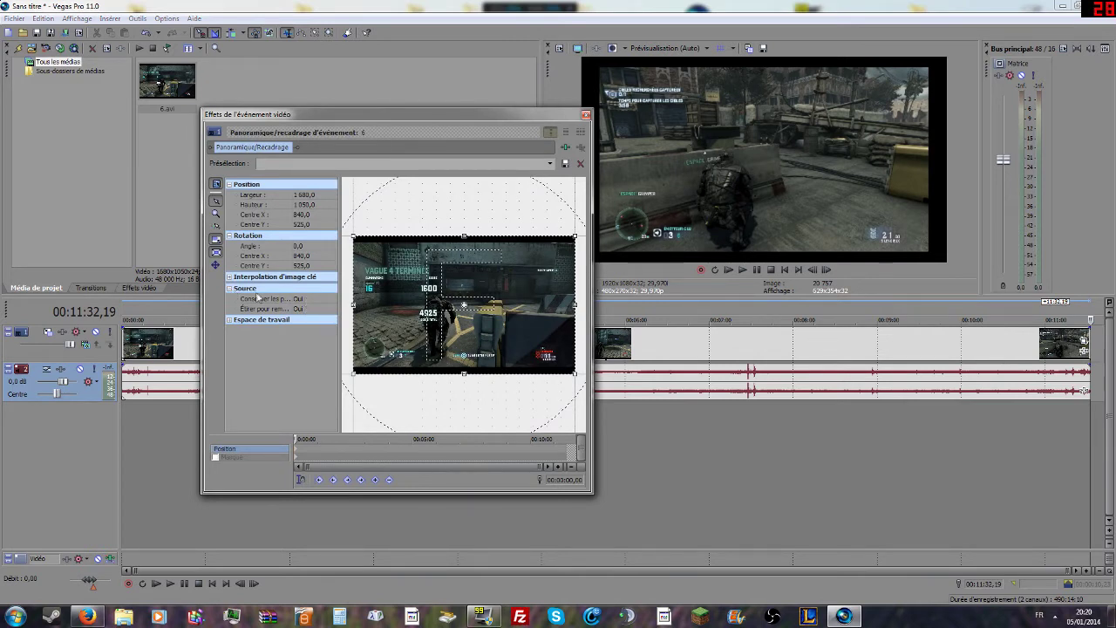
click(297, 299)
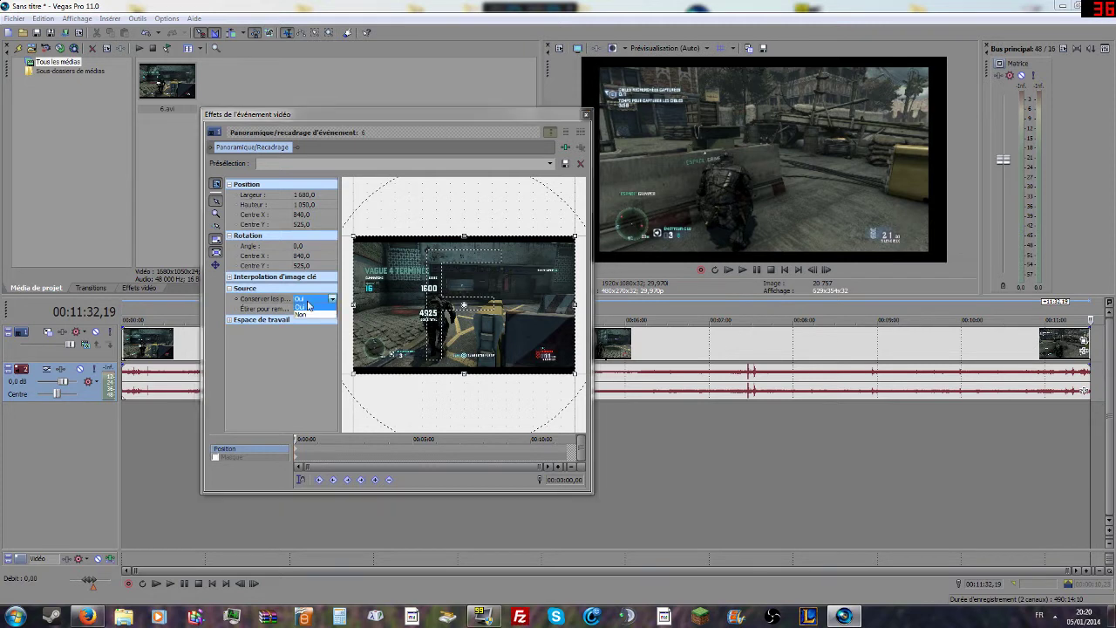
click(303, 315)
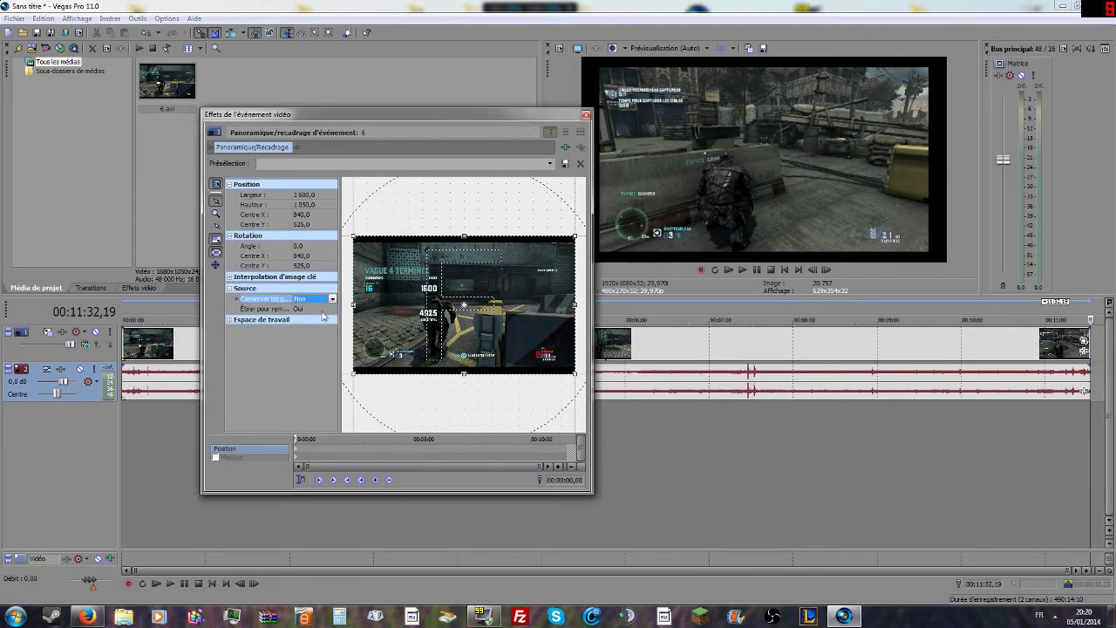
click(586, 114)
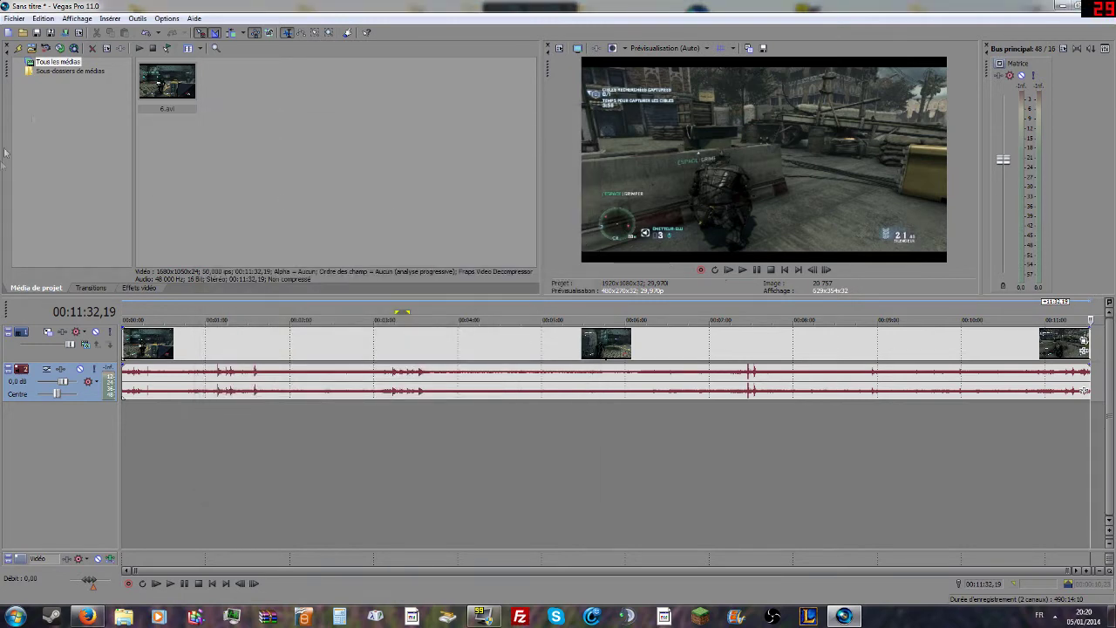
Check how the stretched clip fills the preview at various timeline positions, ending back at the start
click(899, 384)
key(Home)
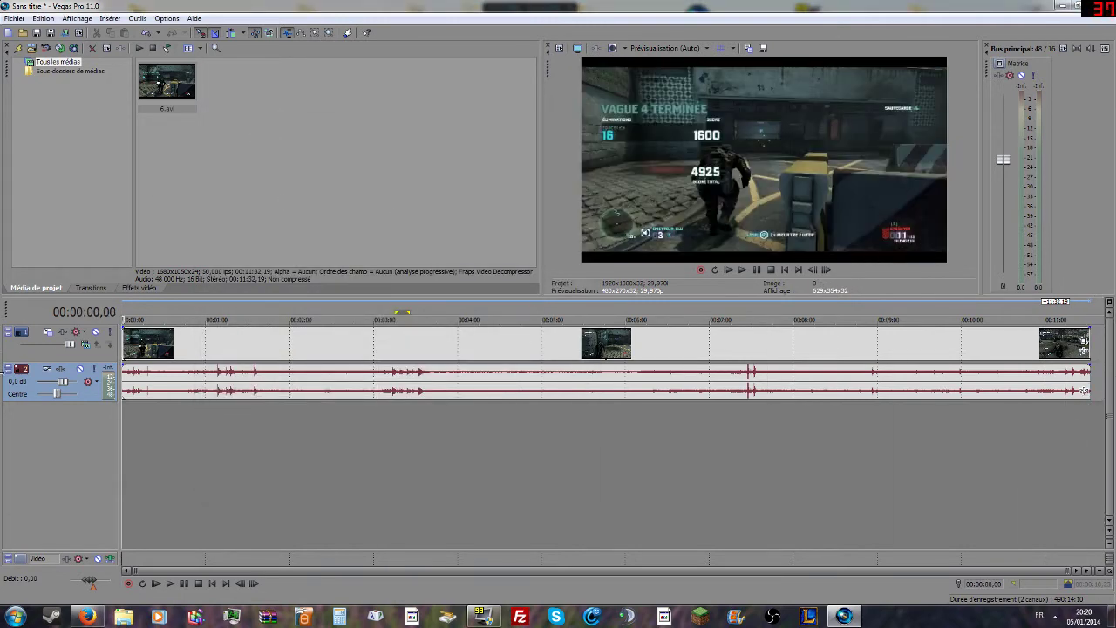
drag(522, 491, 540, 488)
click(642, 489)
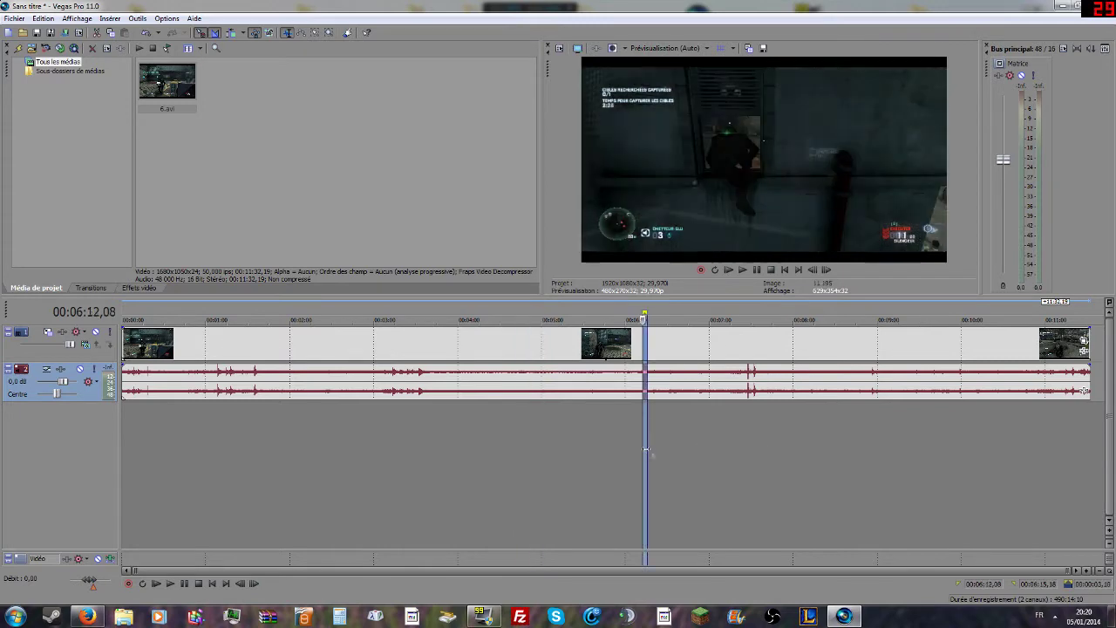
drag(797, 488, 827, 489)
drag(747, 492, 498, 492)
drag(590, 492, 641, 493)
click(904, 523)
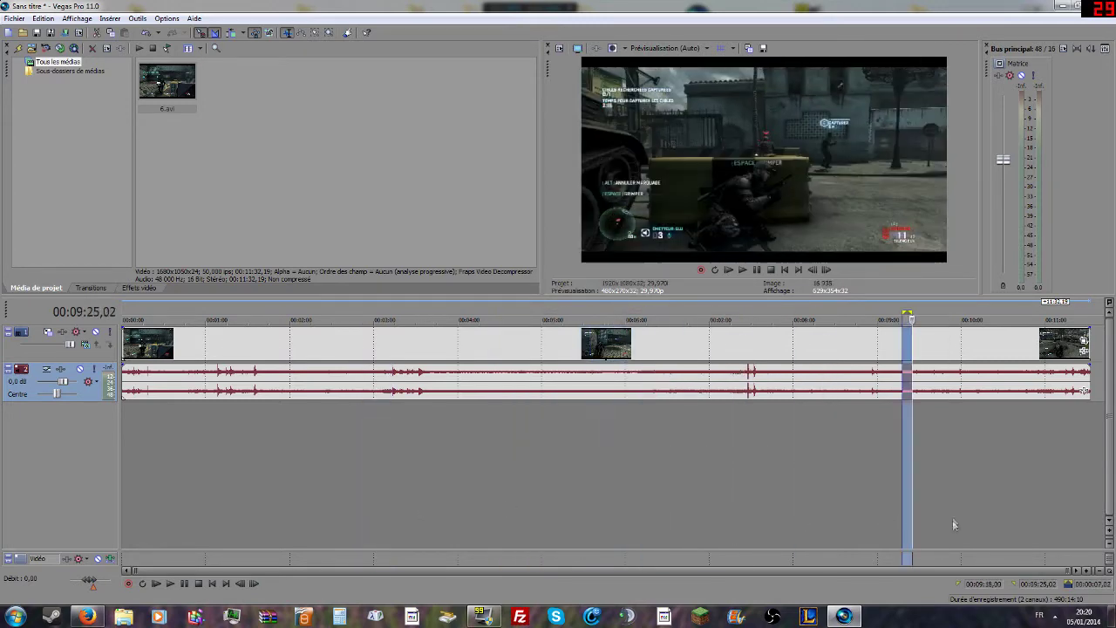
click(370, 484)
key(Home)
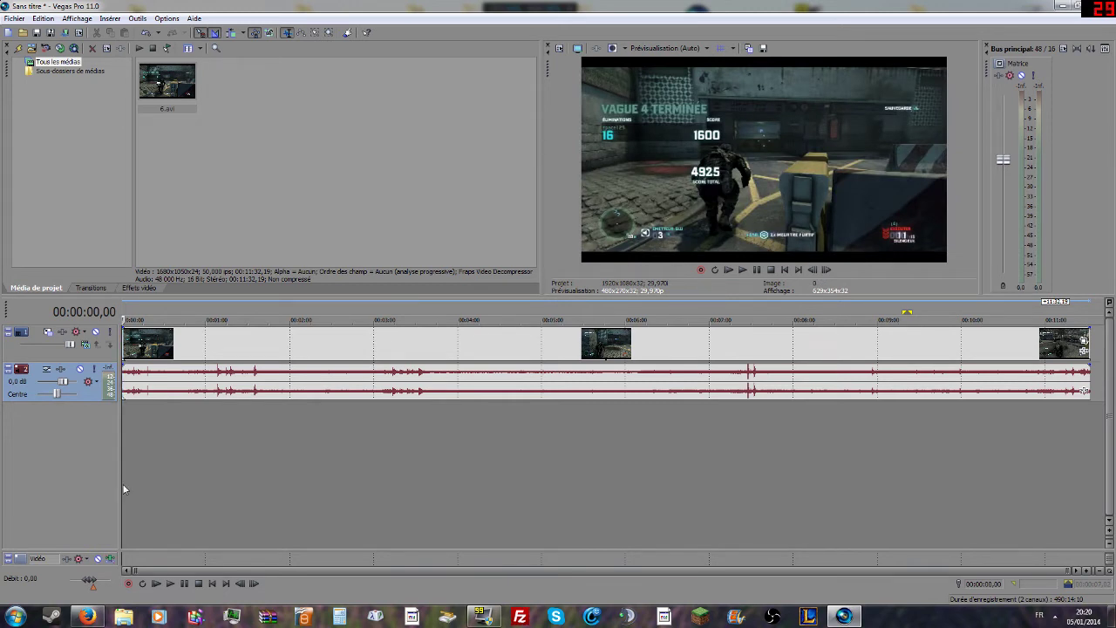
Select the clip's full duration as the time range and open the render settings
drag(125, 483, 1092, 475)
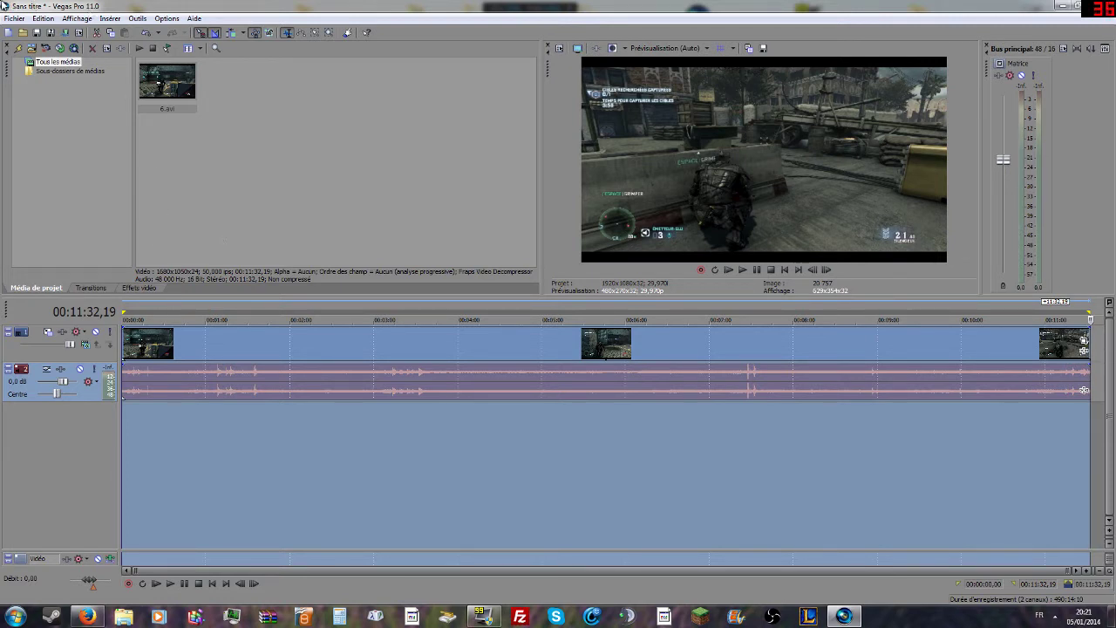
click(21, 20)
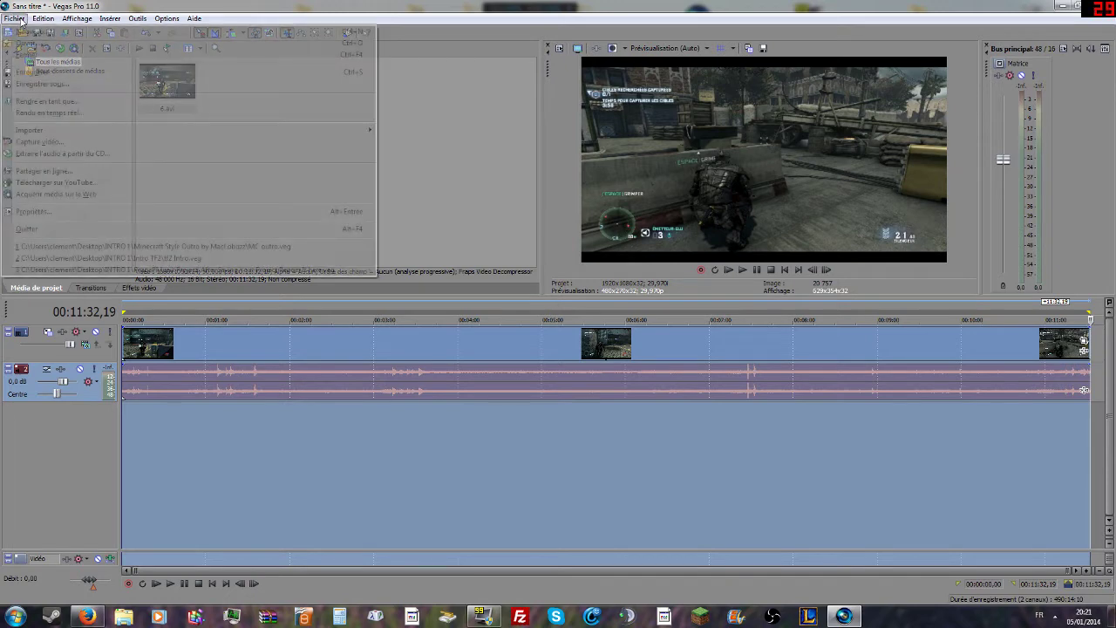
click(74, 103)
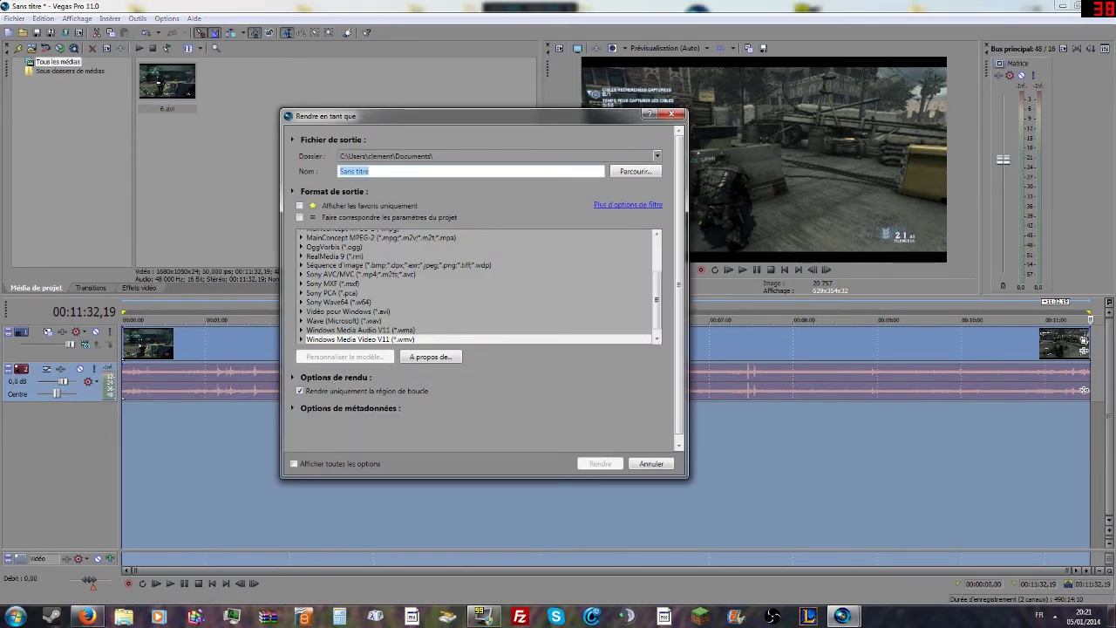
Name the output file "[ FR ] Vidéo detente plinter celll blacklist"
key(BackSpace)
key(BackSpace)
key(BackSpace)
key(BackSpace)
key(BackSpace)
text(tente plinter celll blacklist)
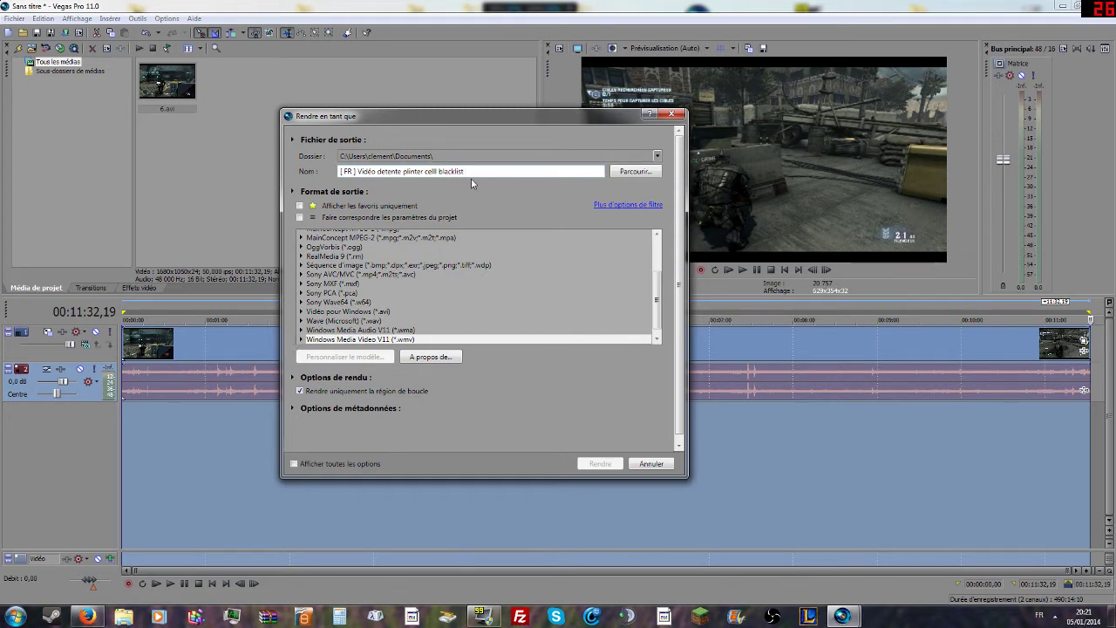
Choose the Windows Media Video V11 template Vidéo HD 720-30p 6 Mbits/s as the output format
click(453, 284)
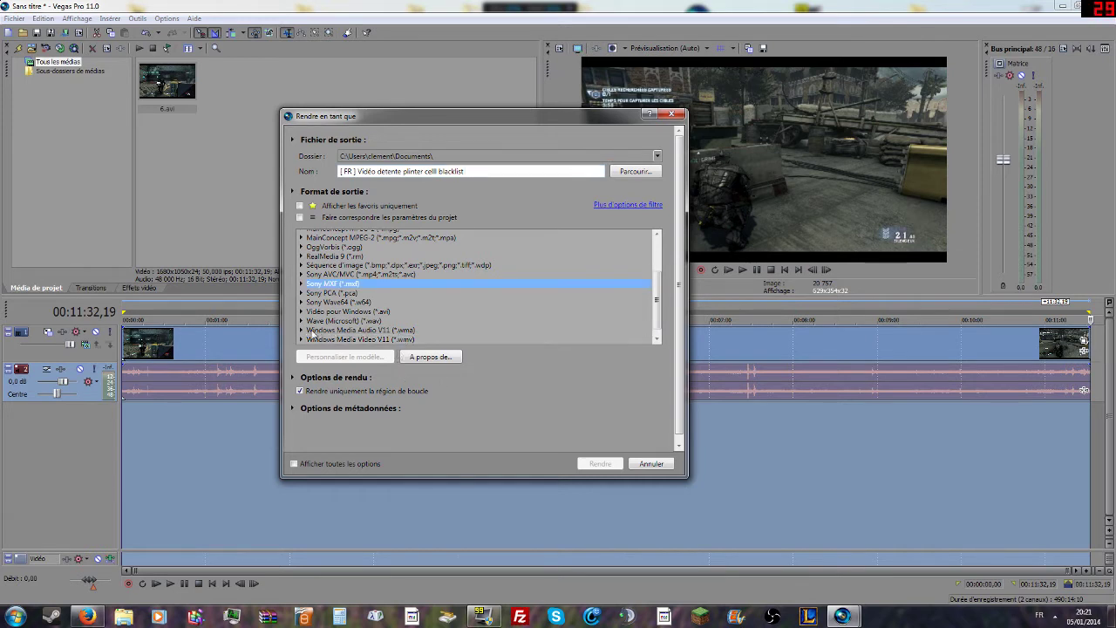
scroll(315, 335, down, 1)
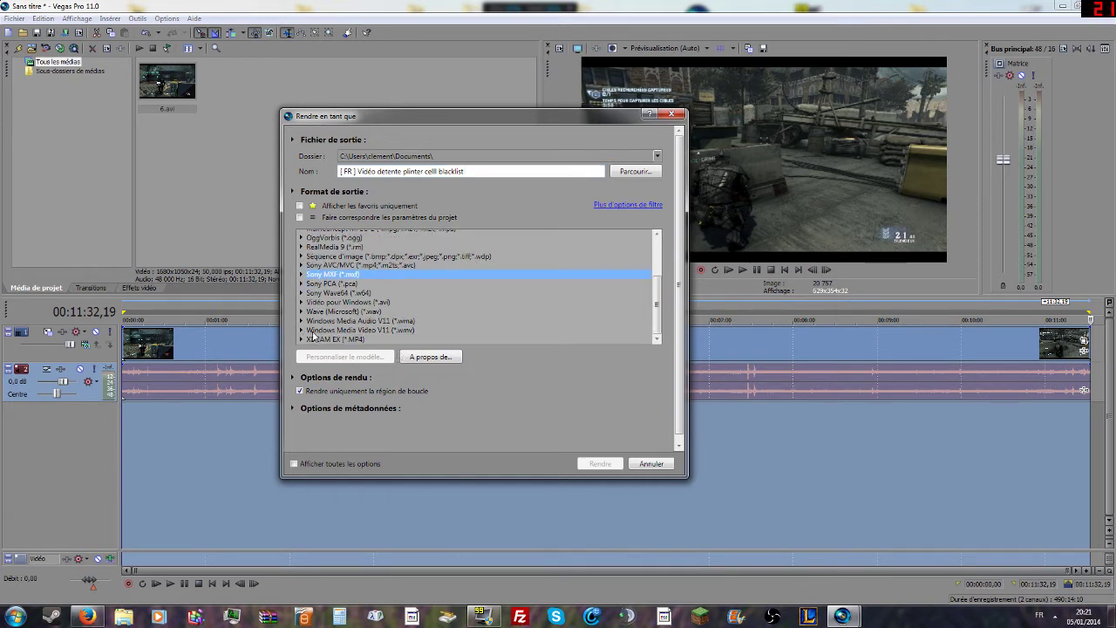
click(315, 331)
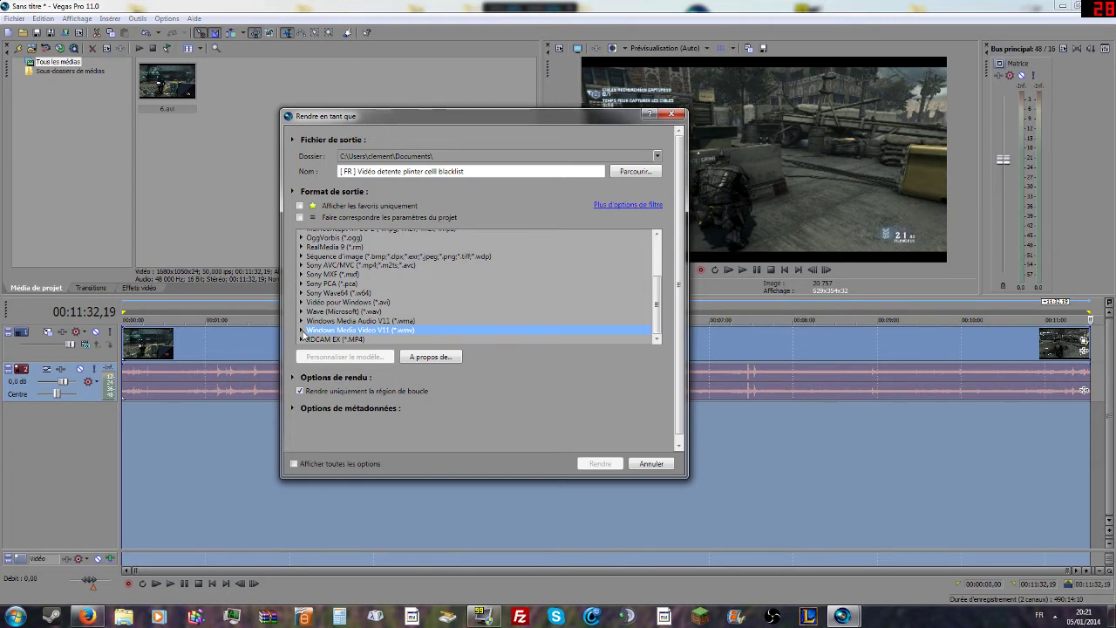
click(302, 332)
scroll(472, 284, down, 1)
scroll(472, 283, down, 2)
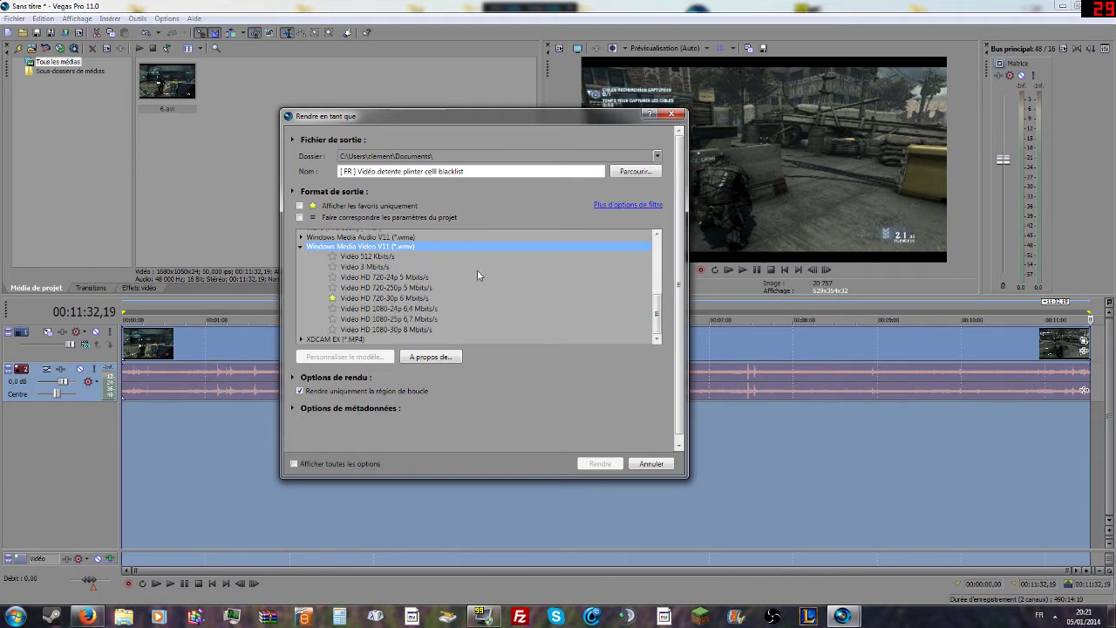
click(406, 300)
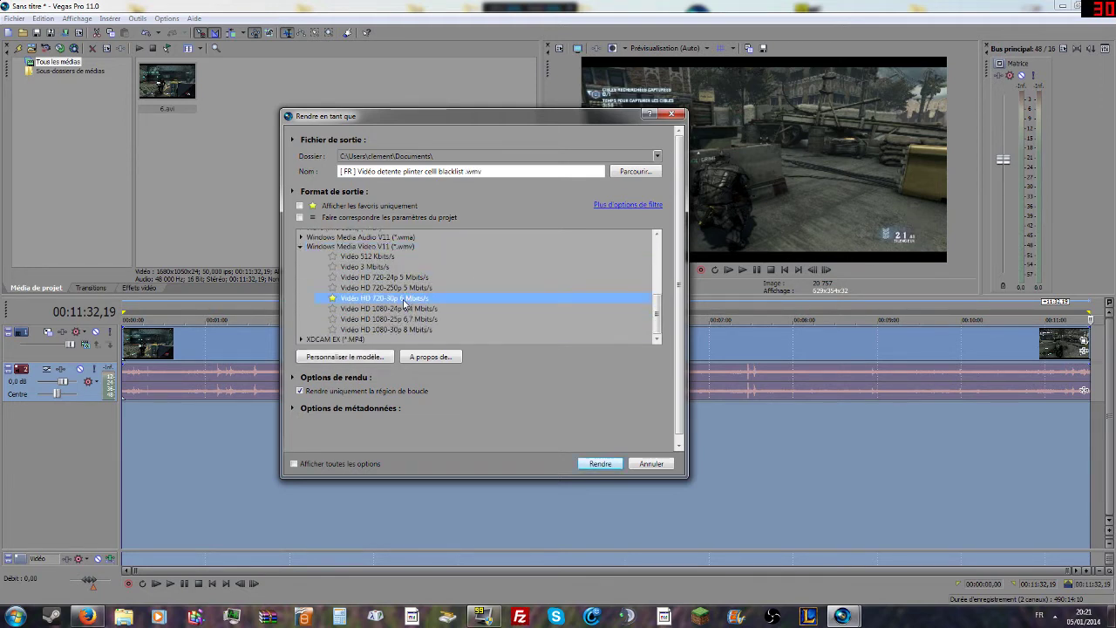
click(396, 331)
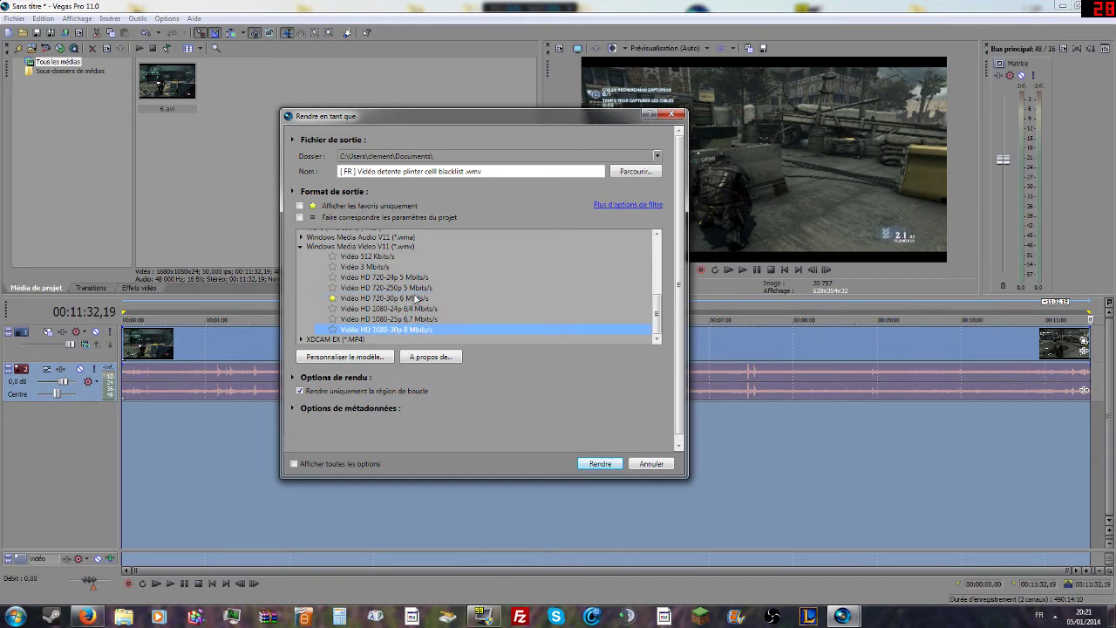
click(415, 300)
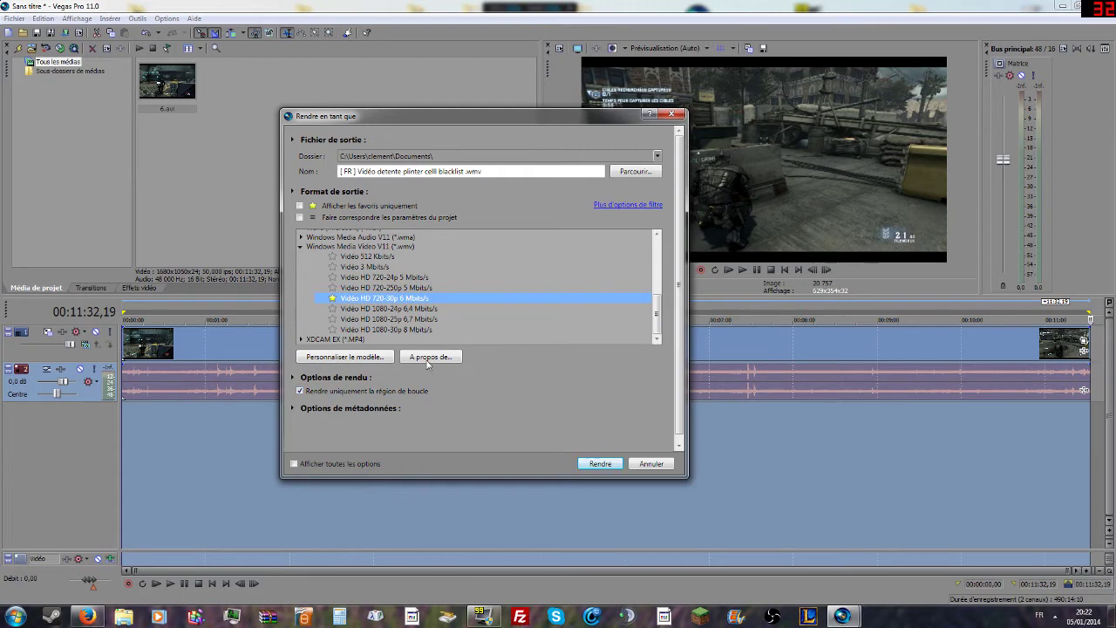
Customize the template's video settings with a smoothing of 100 and the Haute définition (1440 x 1080) image size
click(359, 358)
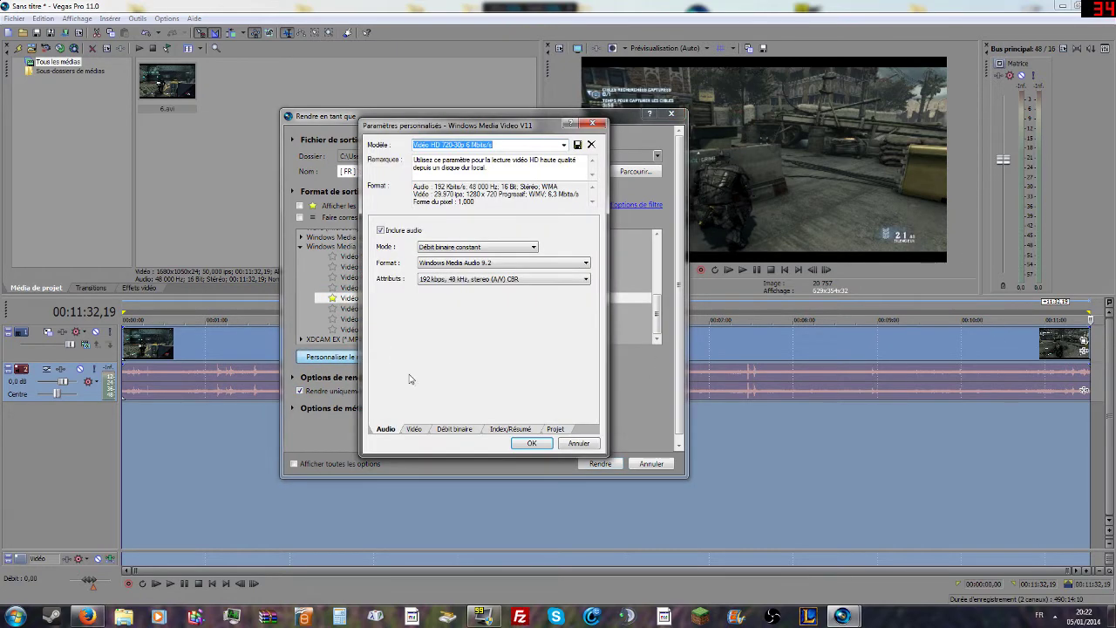
click(414, 429)
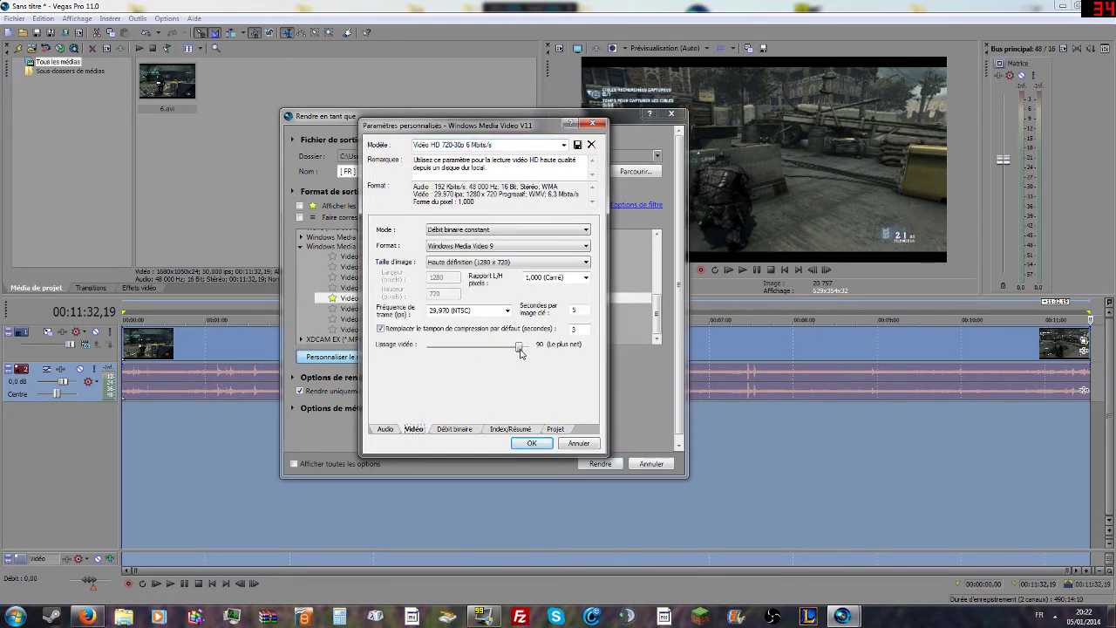
drag(521, 351, 580, 353)
click(516, 264)
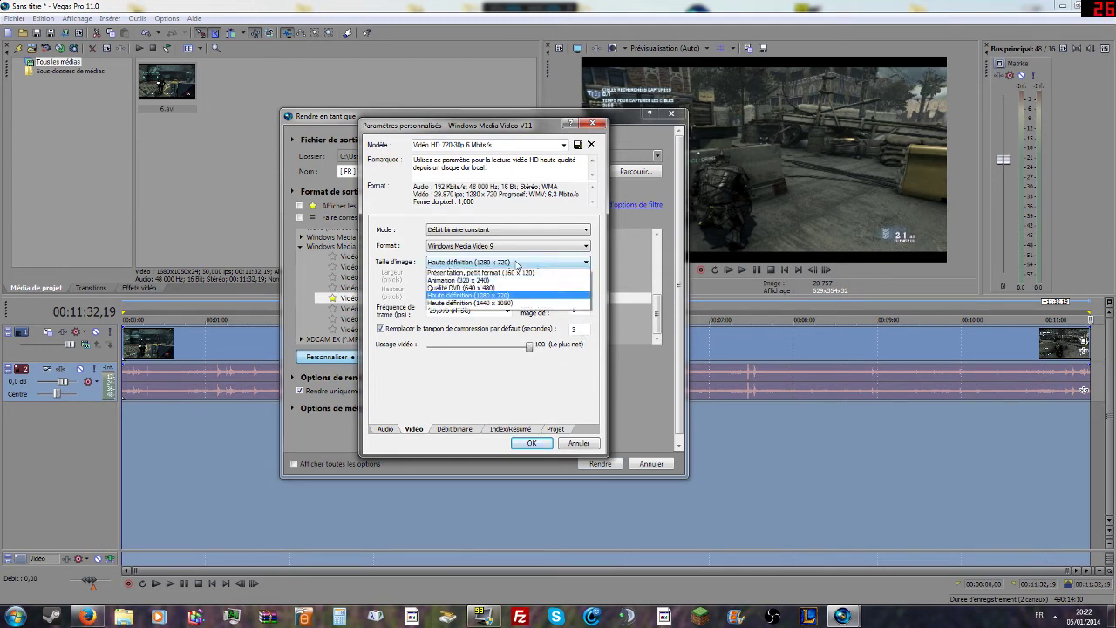
click(471, 303)
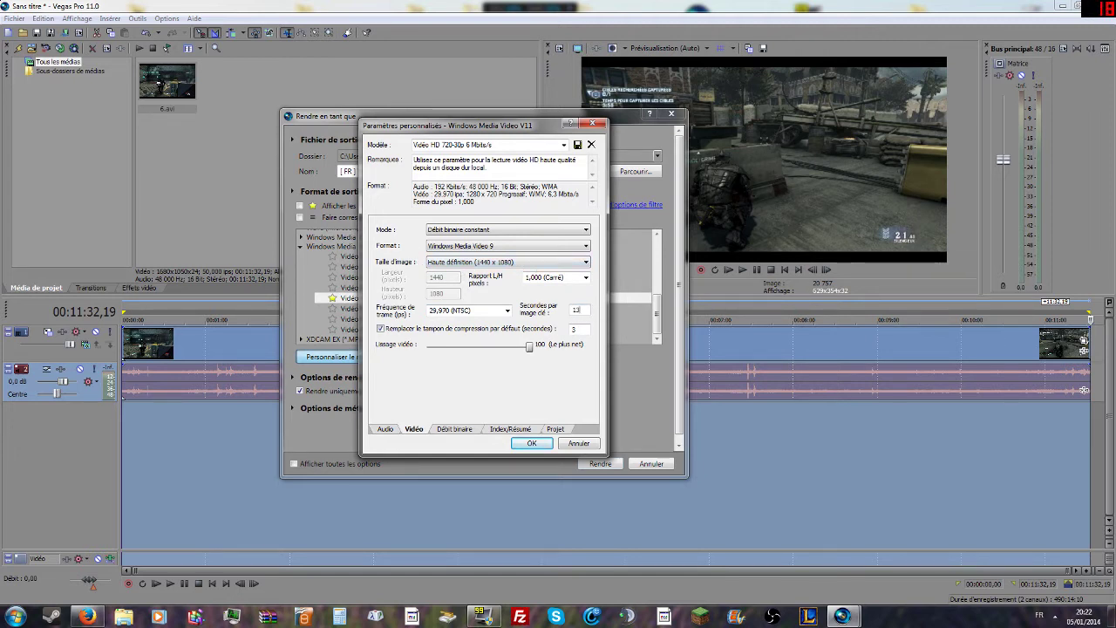
Set the seconds per keyframe to 13 and the compression buffer to 6 seconds, checking the bitrate and index settings
click(579, 330)
click(456, 433)
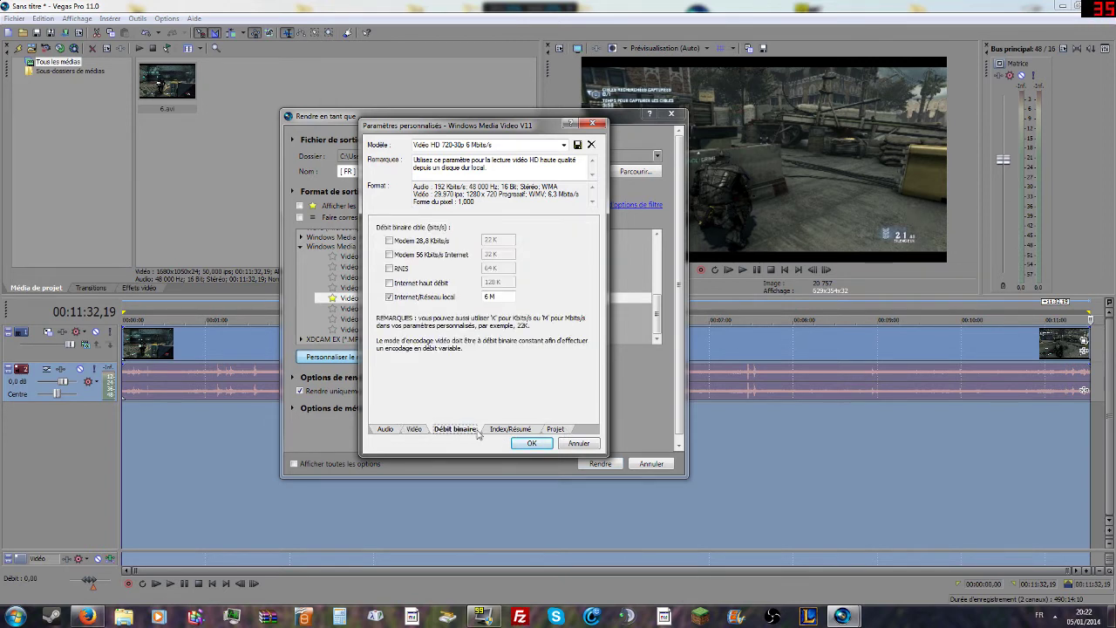
click(528, 432)
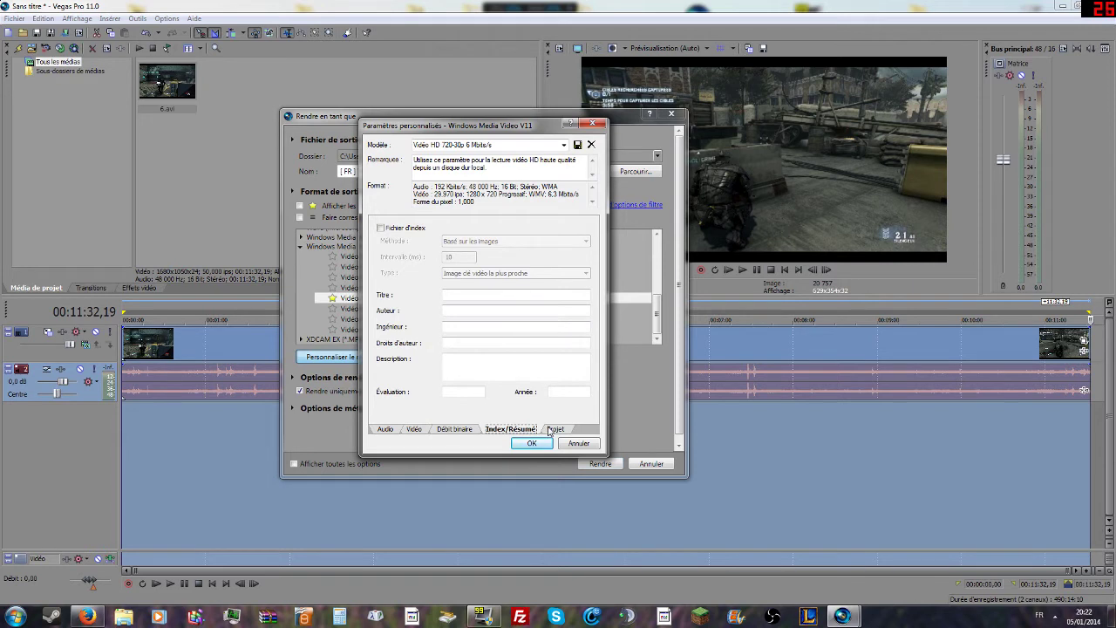
Set the video rendering quality to Optimisée and keep the stereoscopic 3D mode on the project settings
click(556, 429)
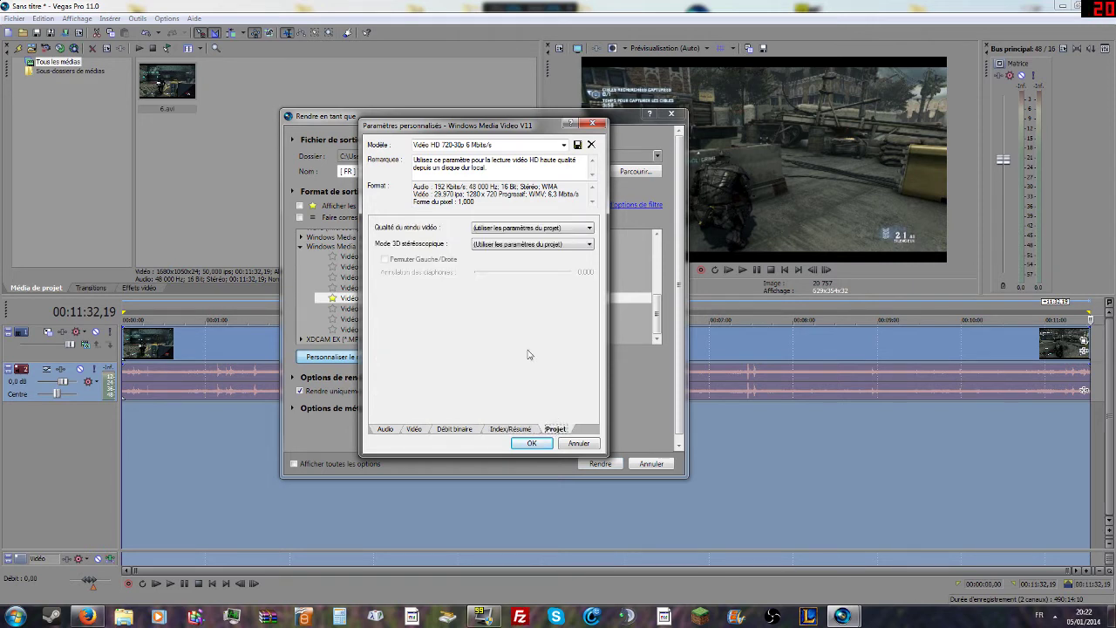
click(503, 229)
click(515, 260)
click(511, 245)
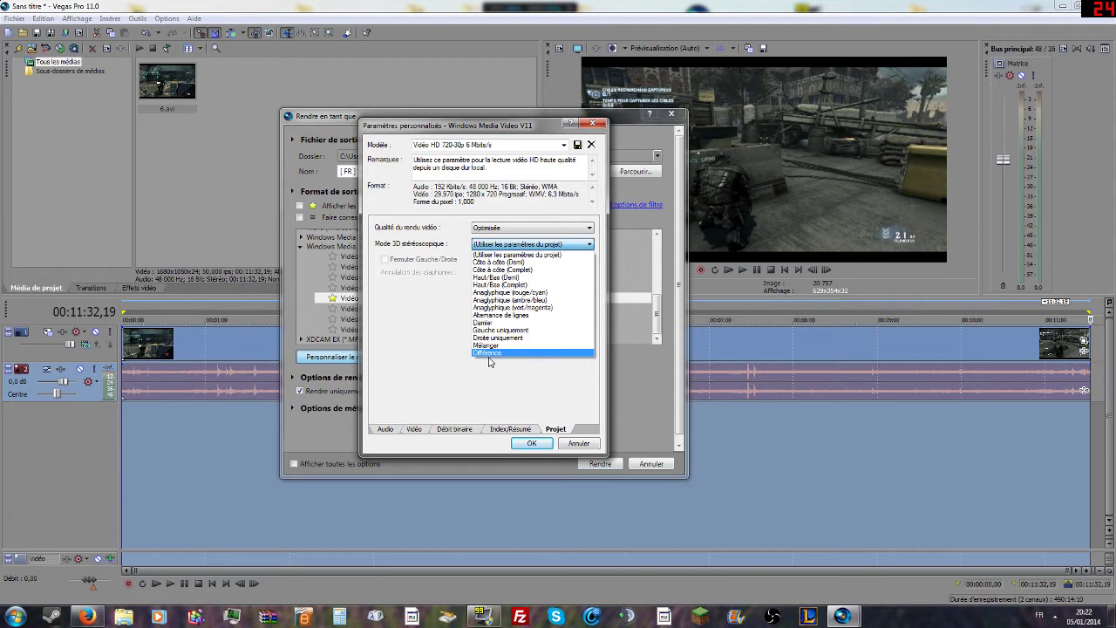
click(550, 253)
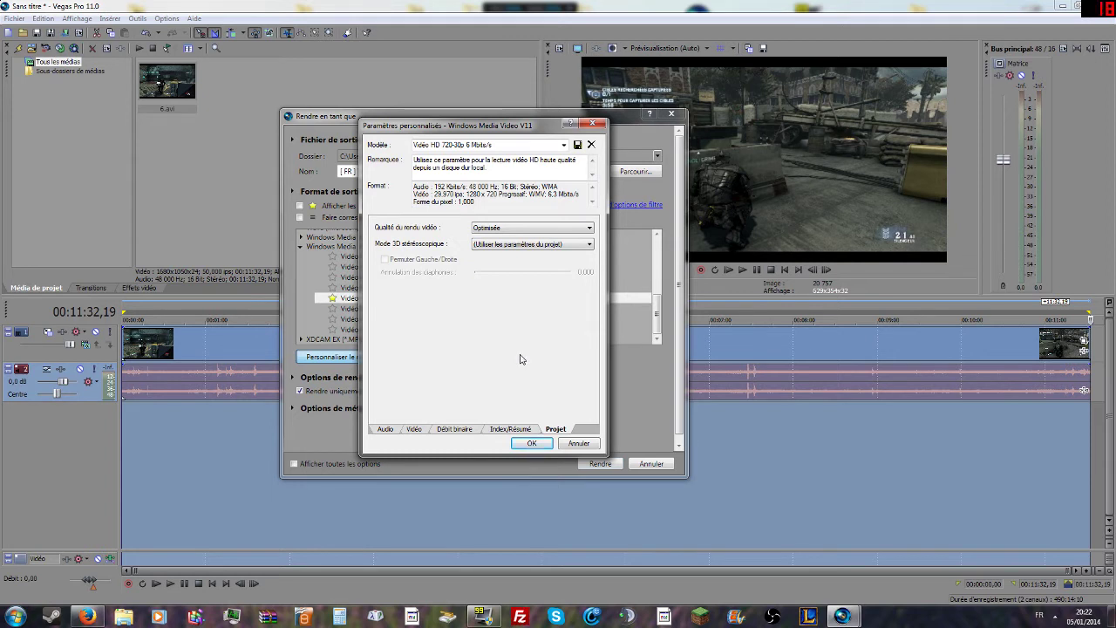
Review the template's audio, project, index, bitrate and video settings and accept the customization
click(388, 430)
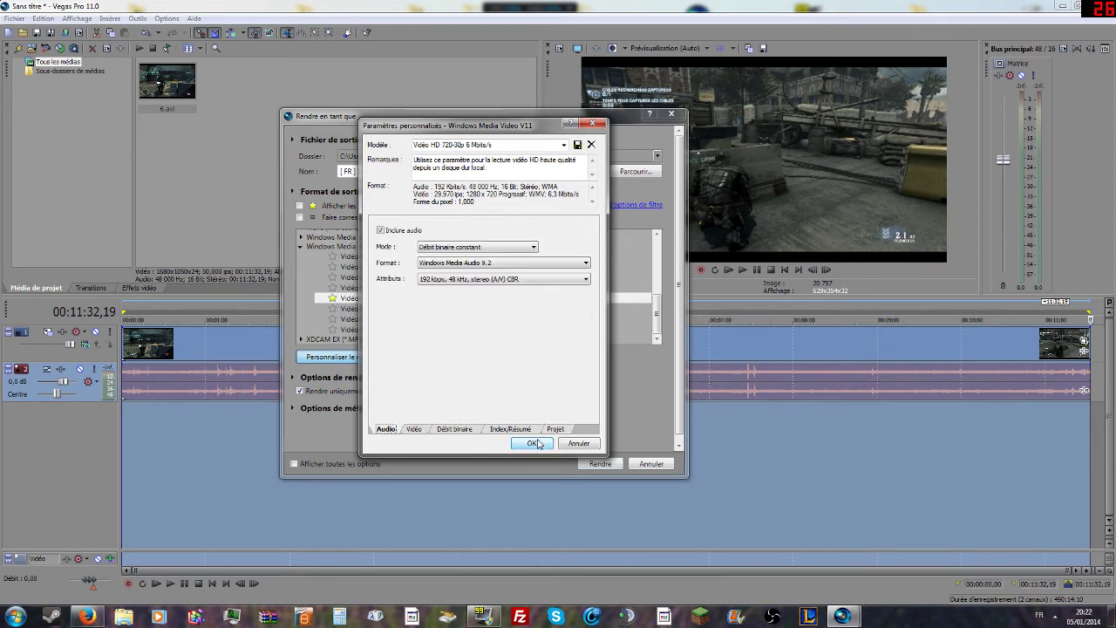
click(554, 429)
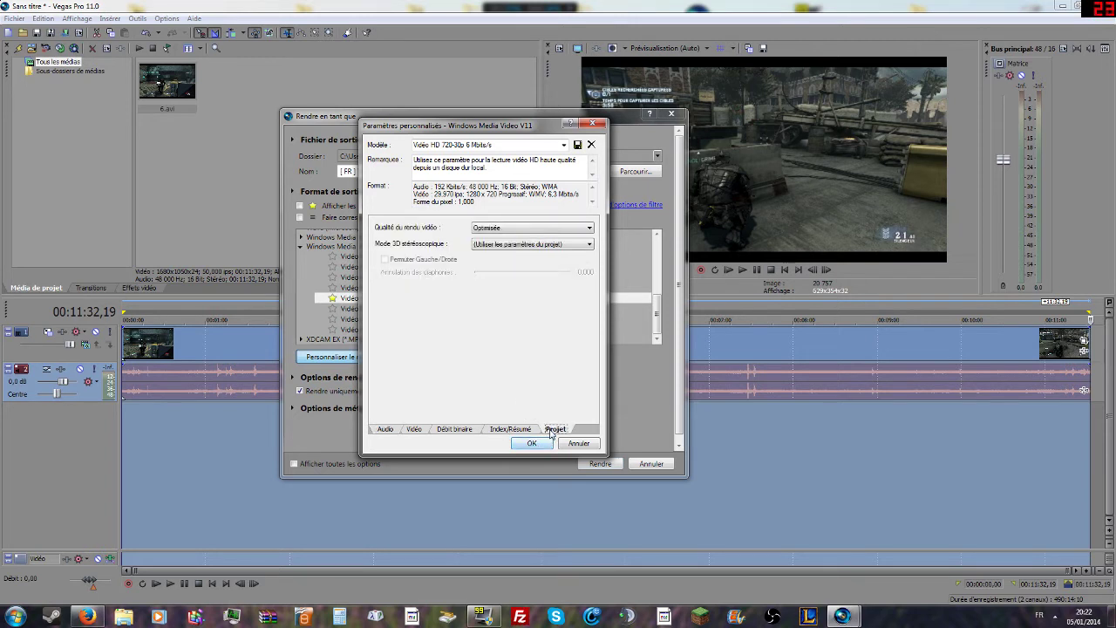
click(512, 429)
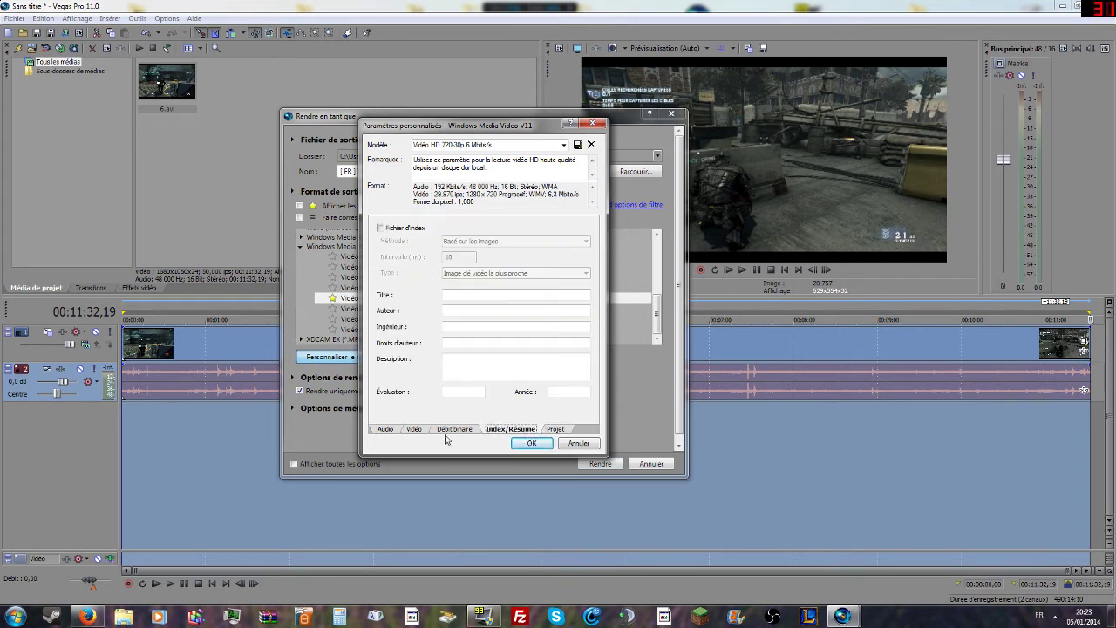
click(446, 431)
click(417, 431)
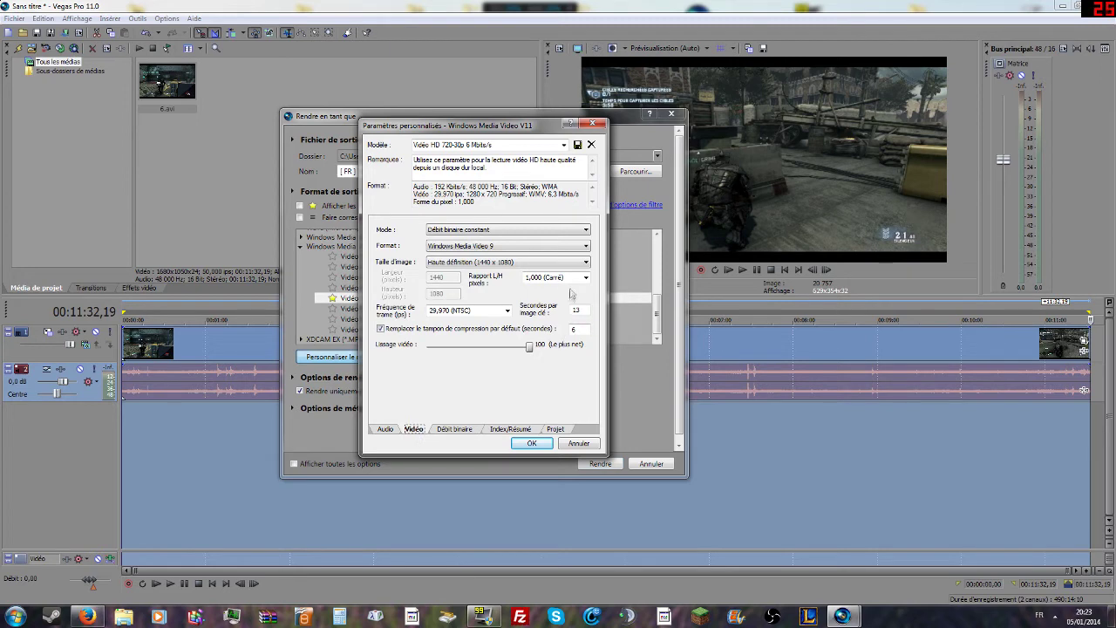
click(556, 429)
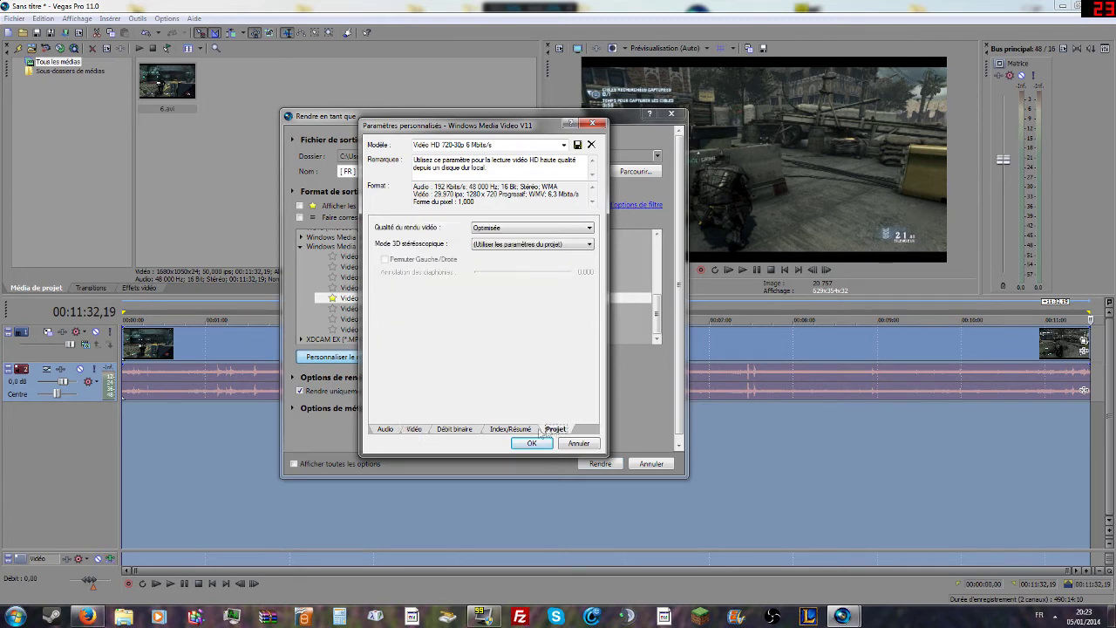
click(414, 429)
click(531, 444)
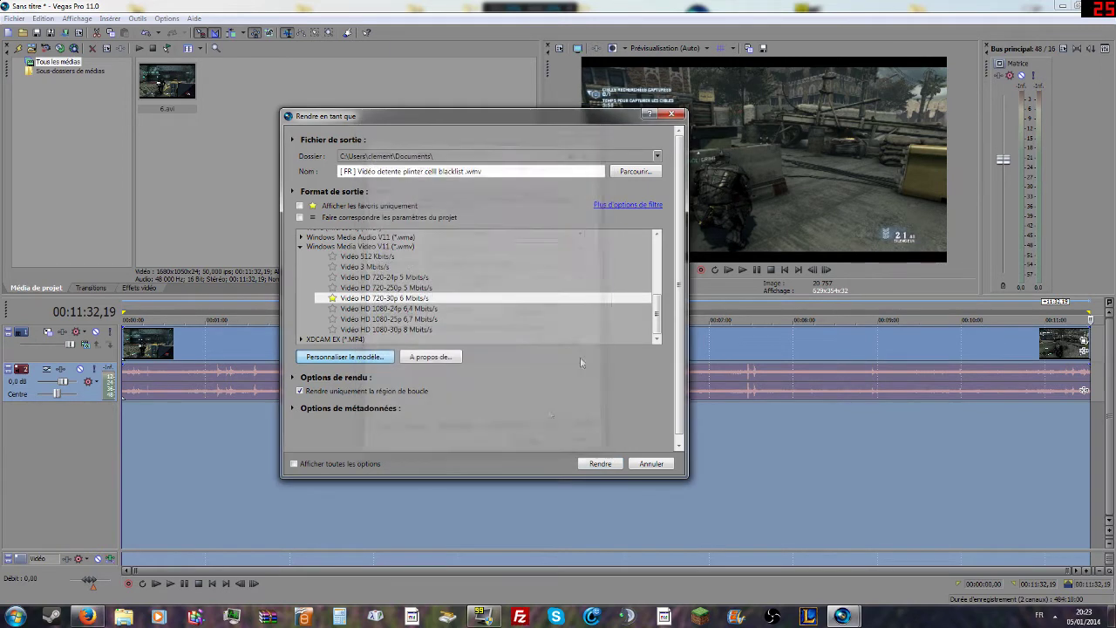
Start rendering the video with the customized template and cancel the render
click(600, 464)
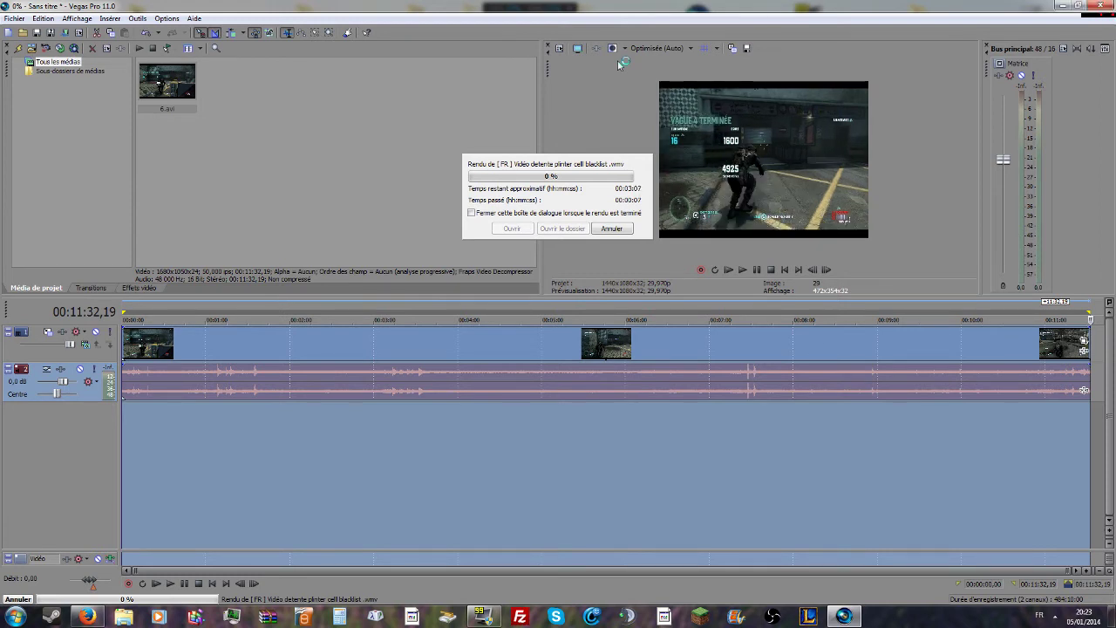
click(612, 229)
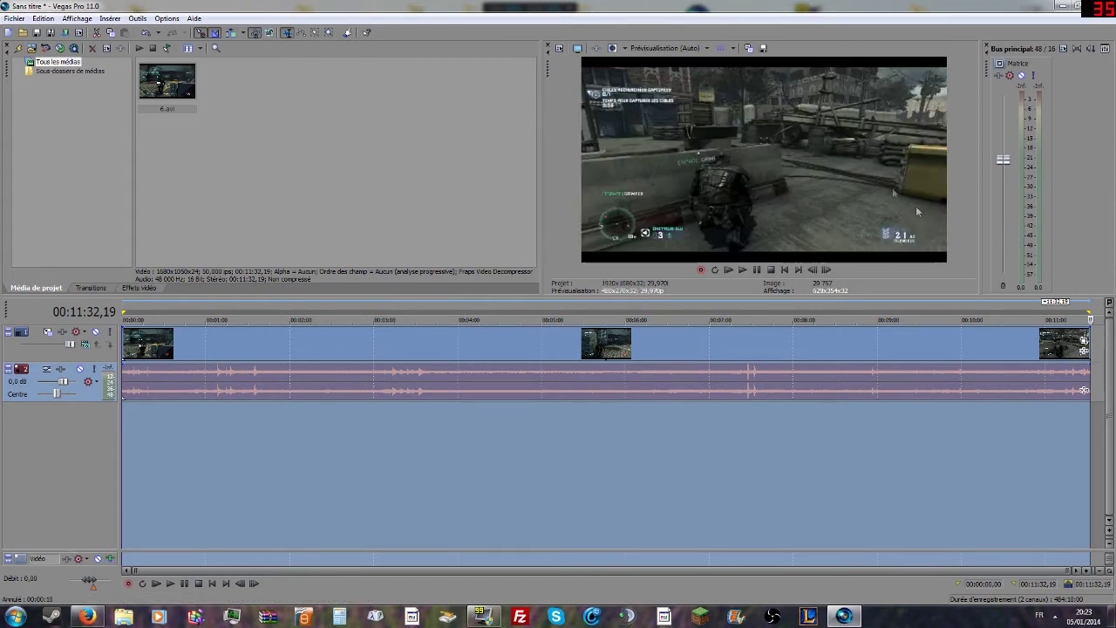
Preview the first seconds of the clip and place the playback cursor at about 00:05:08
click(744, 271)
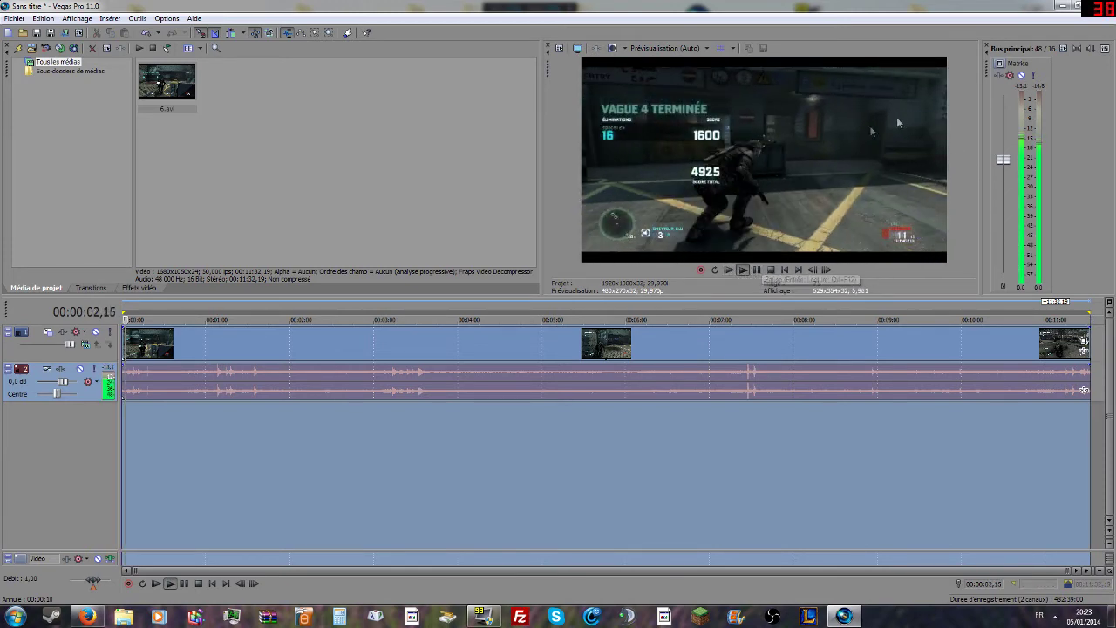
click(755, 271)
click(553, 418)
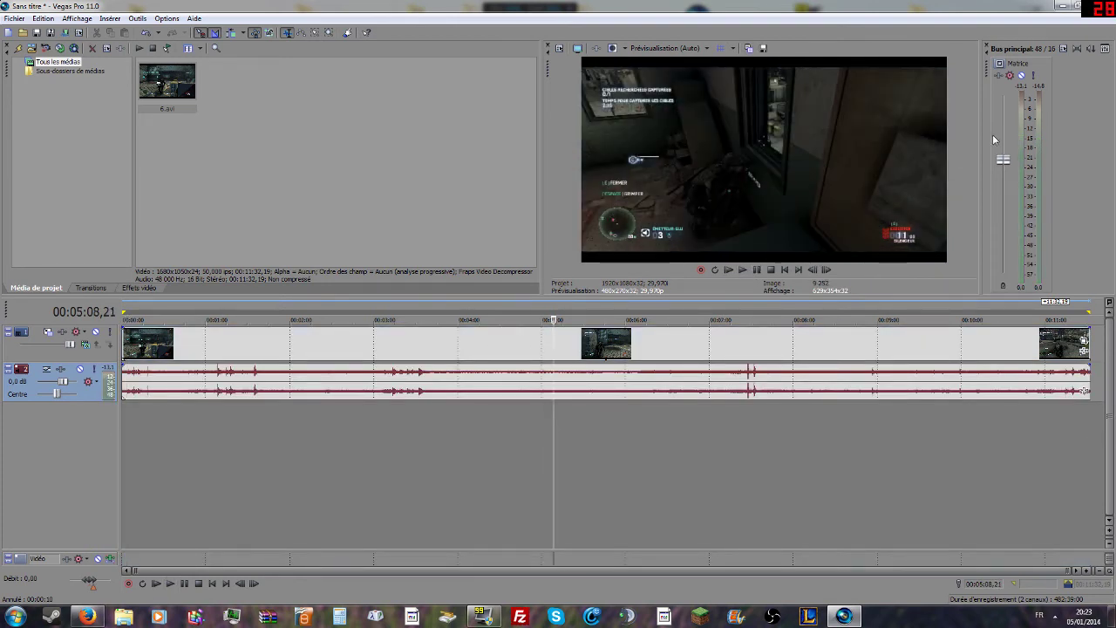
Raise the audio track's volume to 2,4 dB and check the sound at the clip's start and near 00:02:57
drag(63, 383, 69, 383)
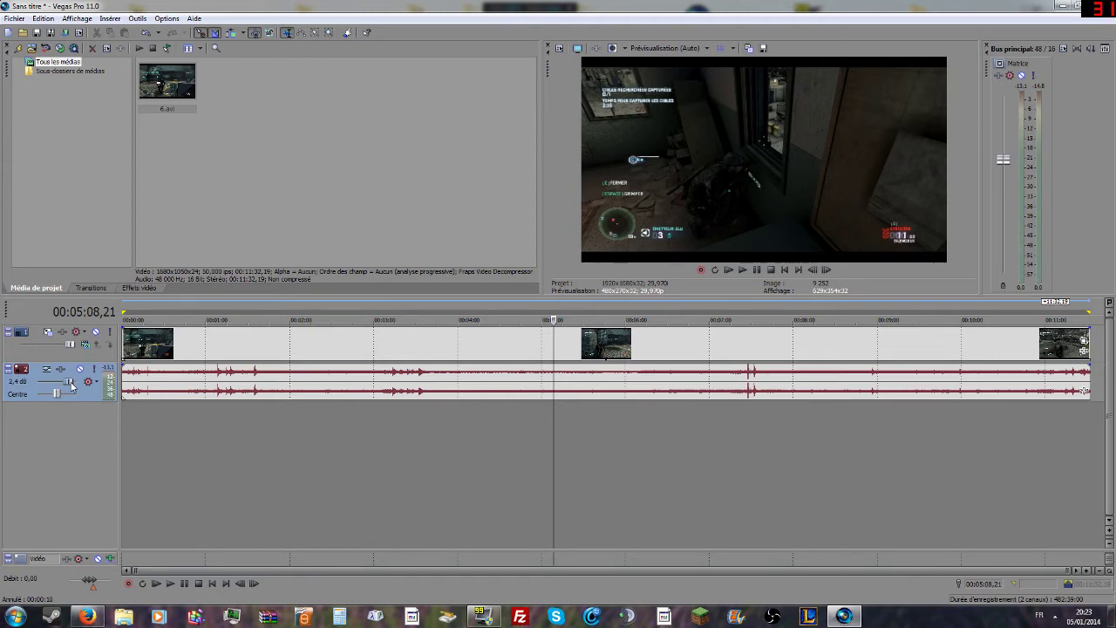
click(740, 271)
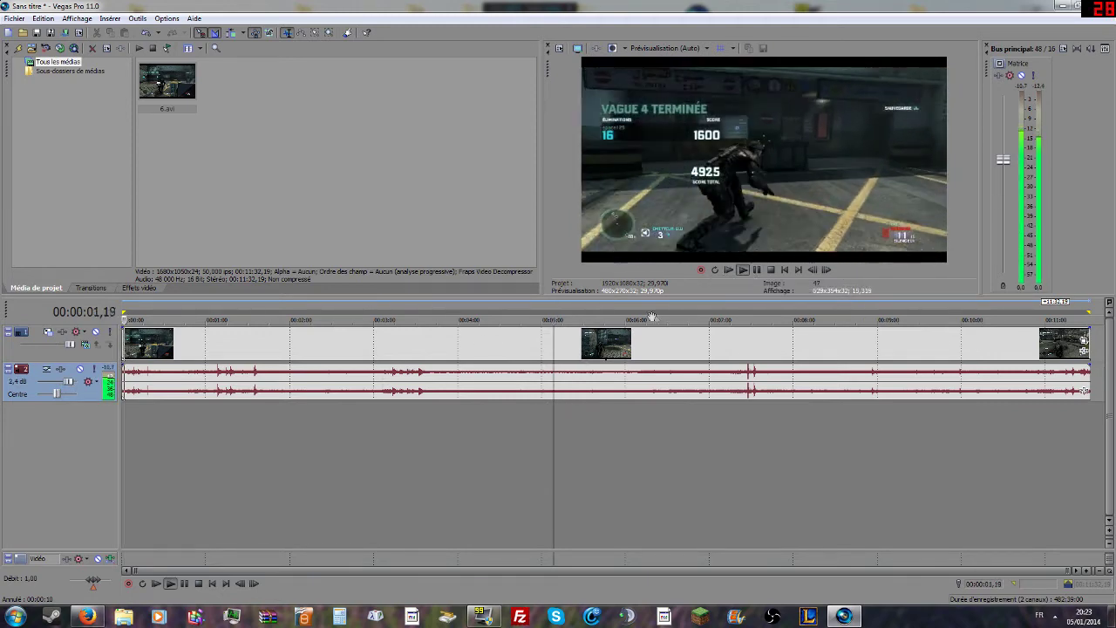
click(756, 270)
click(371, 416)
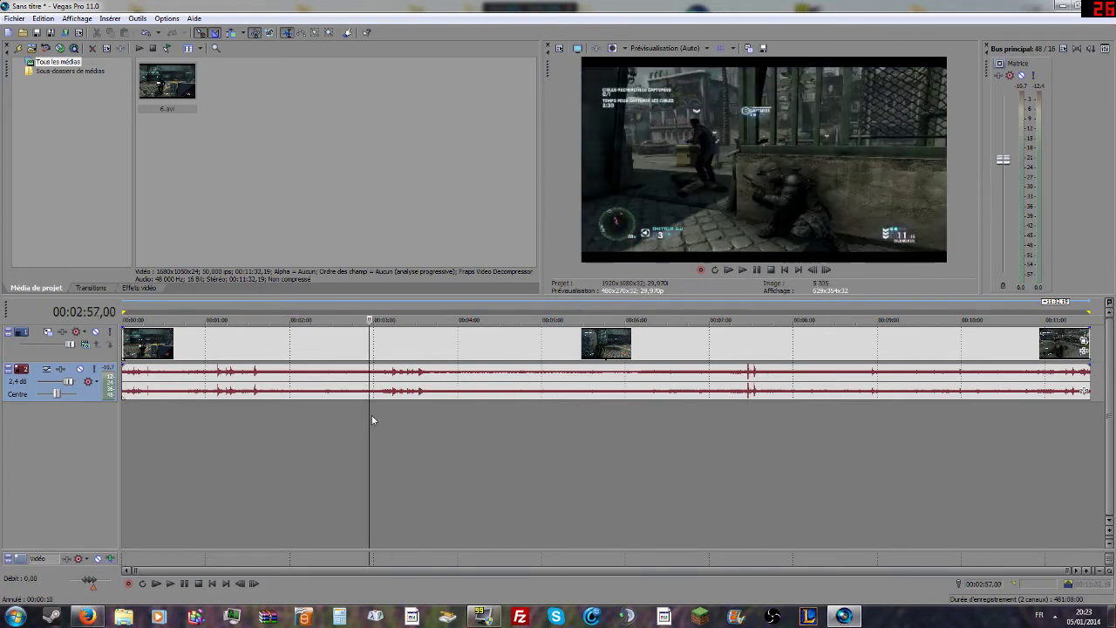
click(742, 269)
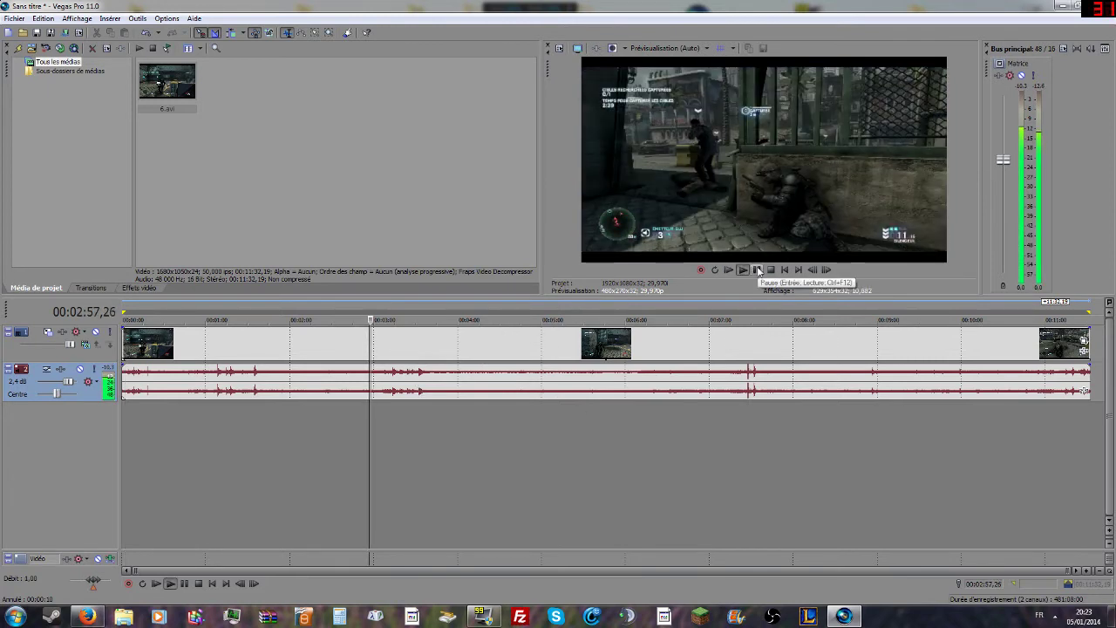
click(757, 270)
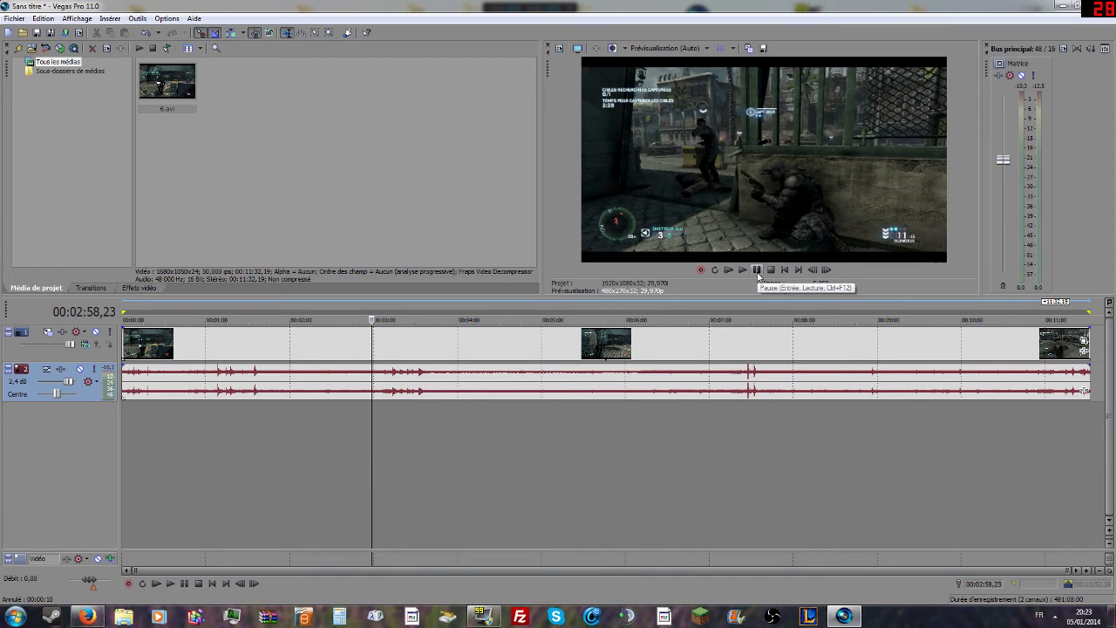
Dim the master bus output and lower its volume to about -10,6 dB during playback
click(1091, 50)
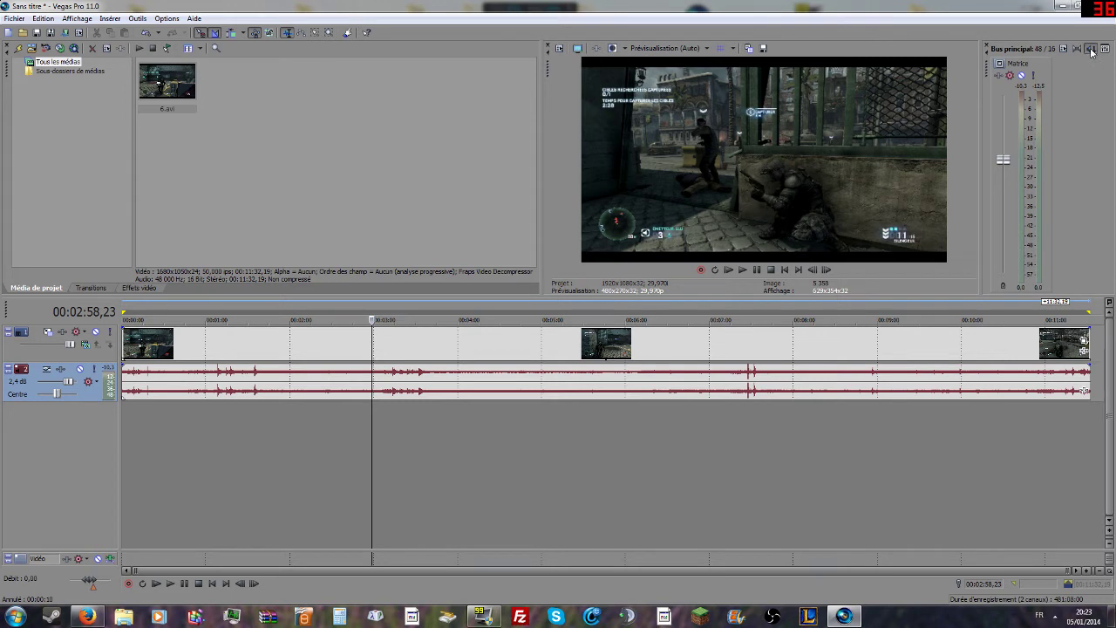
click(742, 270)
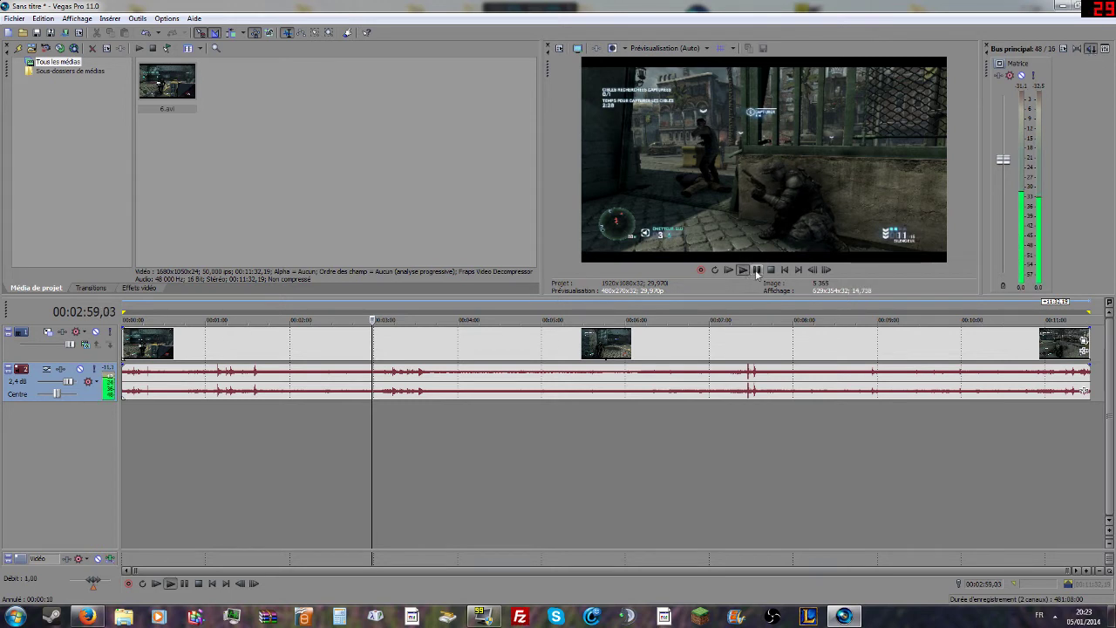
drag(1006, 163, 995, 225)
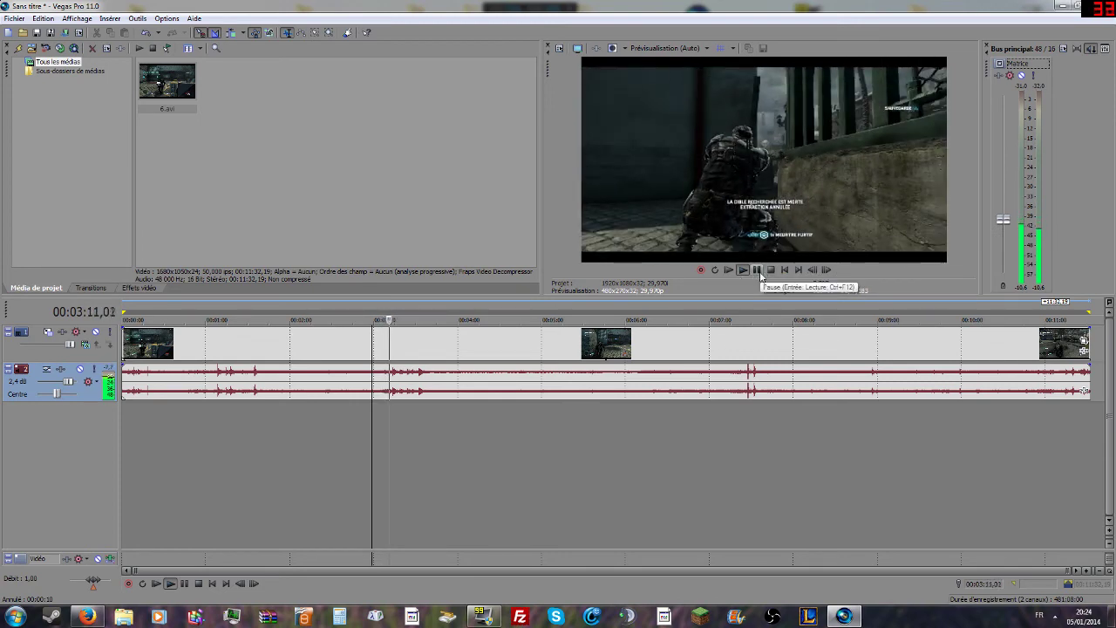
click(760, 273)
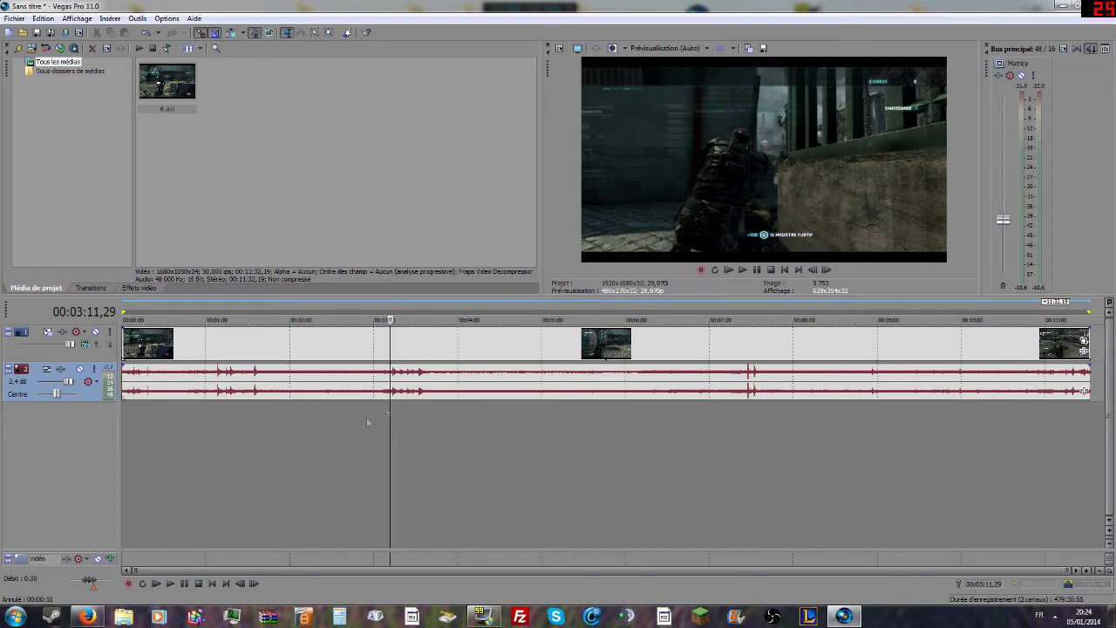
key(ctrl+Home)
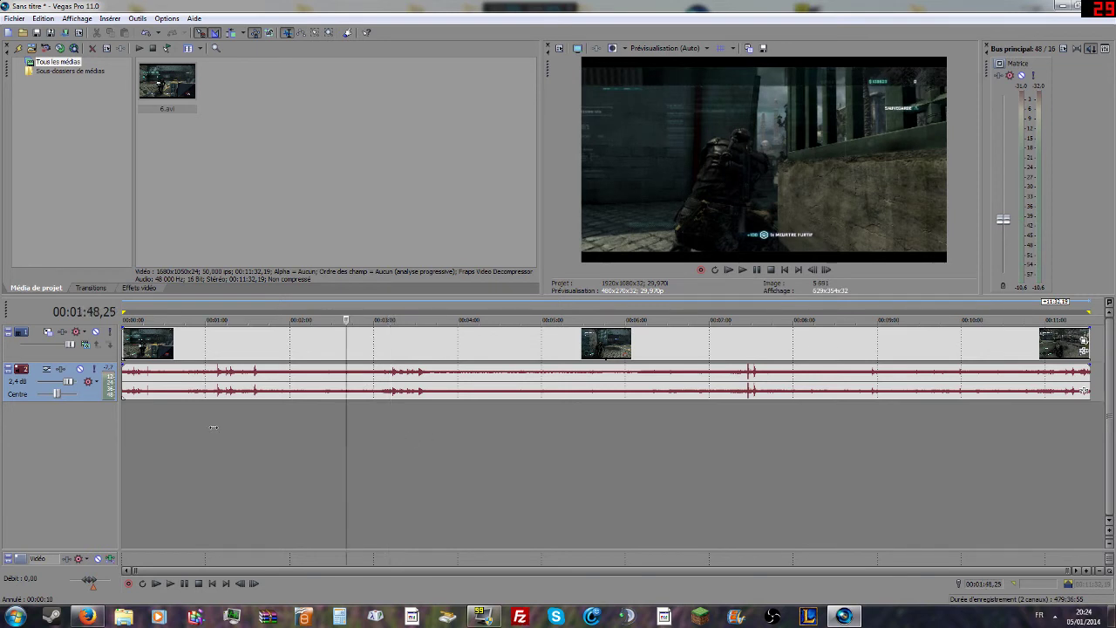